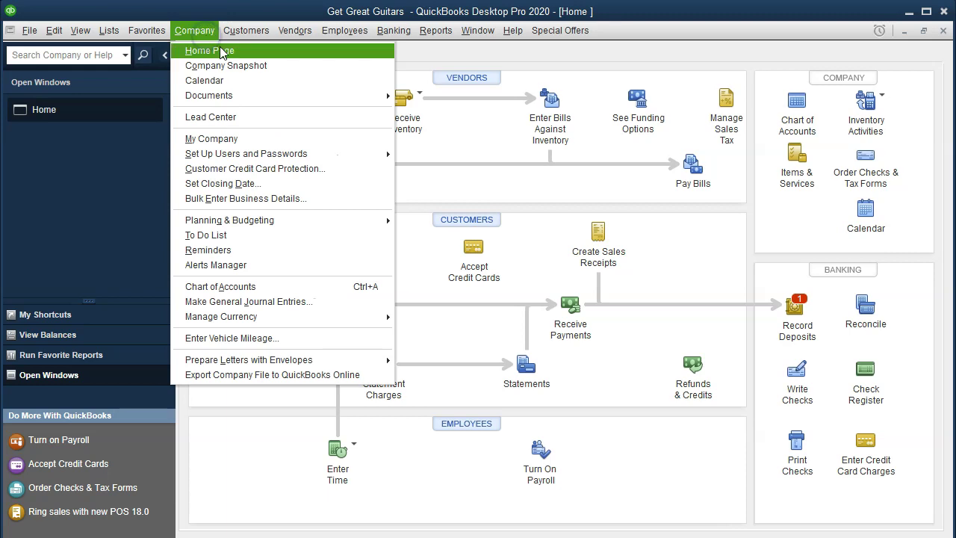
Step: Open the home page and view the payroll subscription plans, closing the offer window when done
click(200, 51)
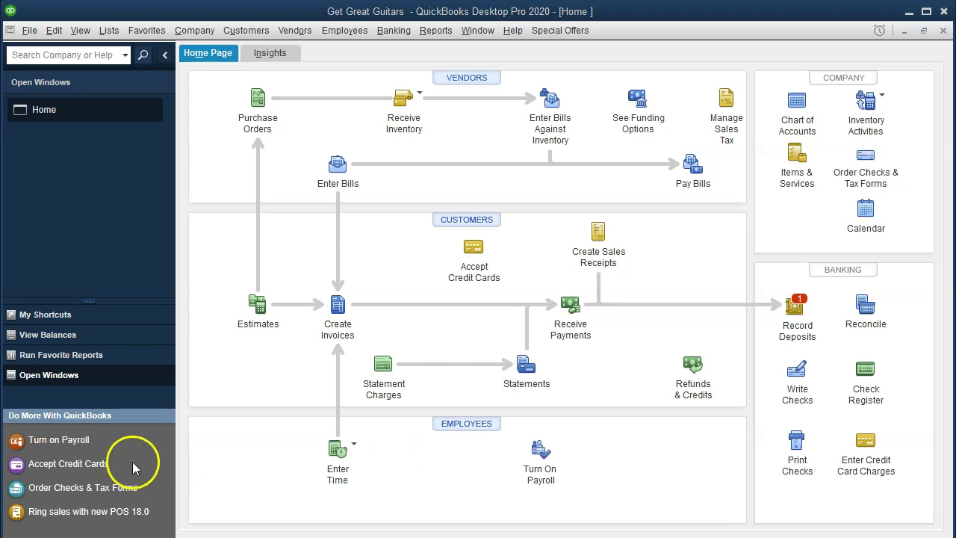
click(87, 446)
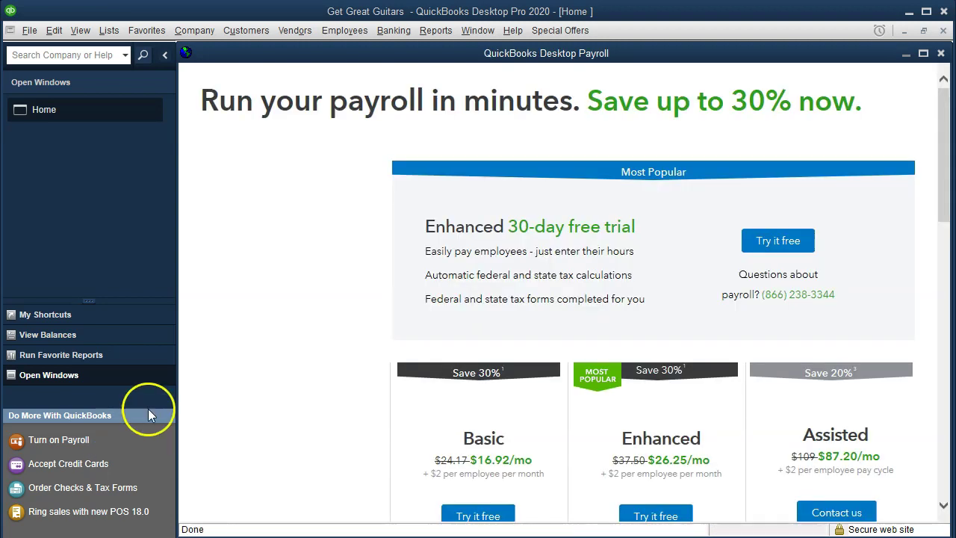
click(942, 60)
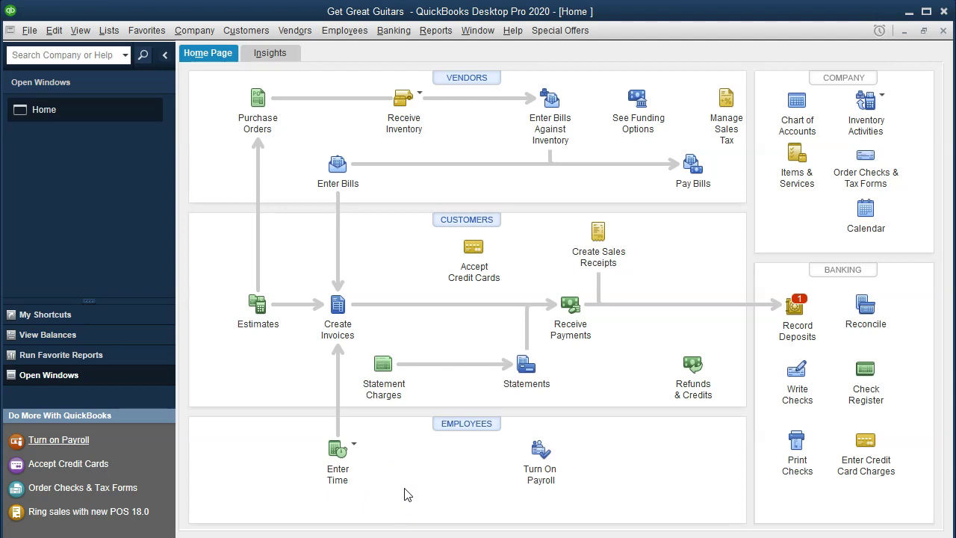
Step: Switch to QuickBooks Desktop Pro 2019 and open the employee payroll entry to examine its pay period, check date and first check number
click(909, 14)
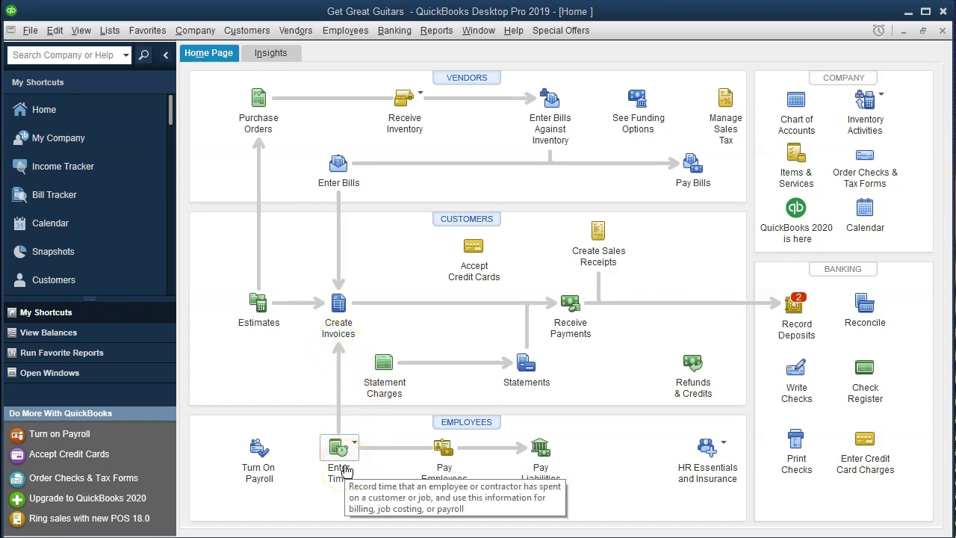
click(446, 469)
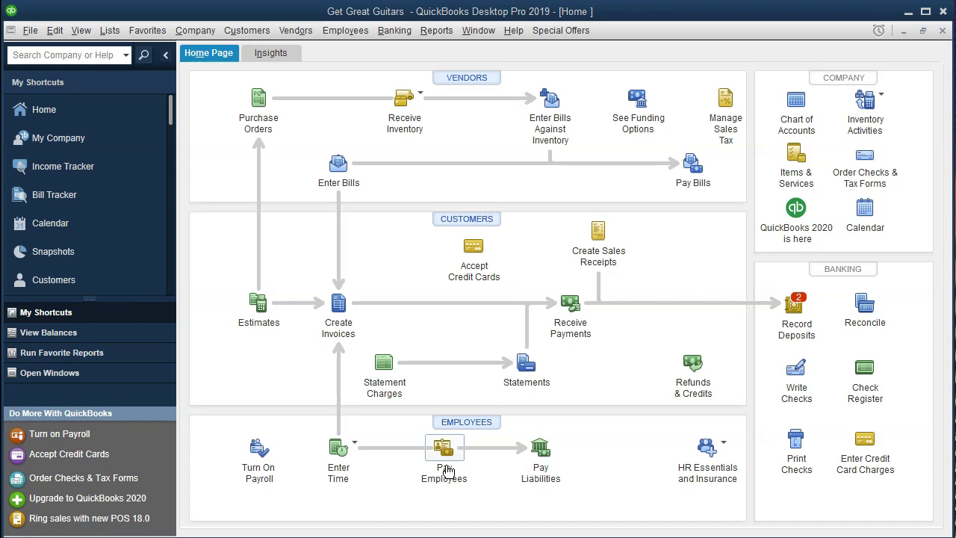
click(446, 465)
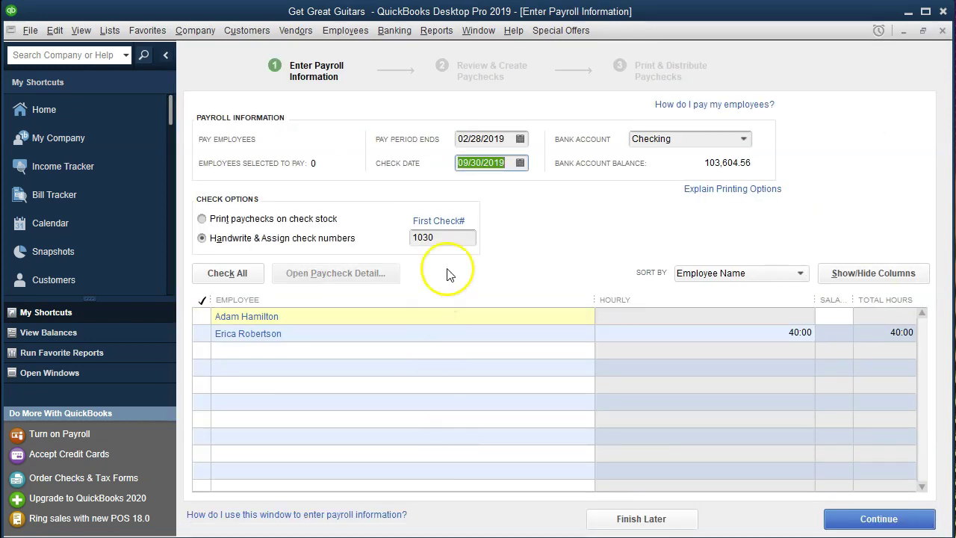
click(474, 142)
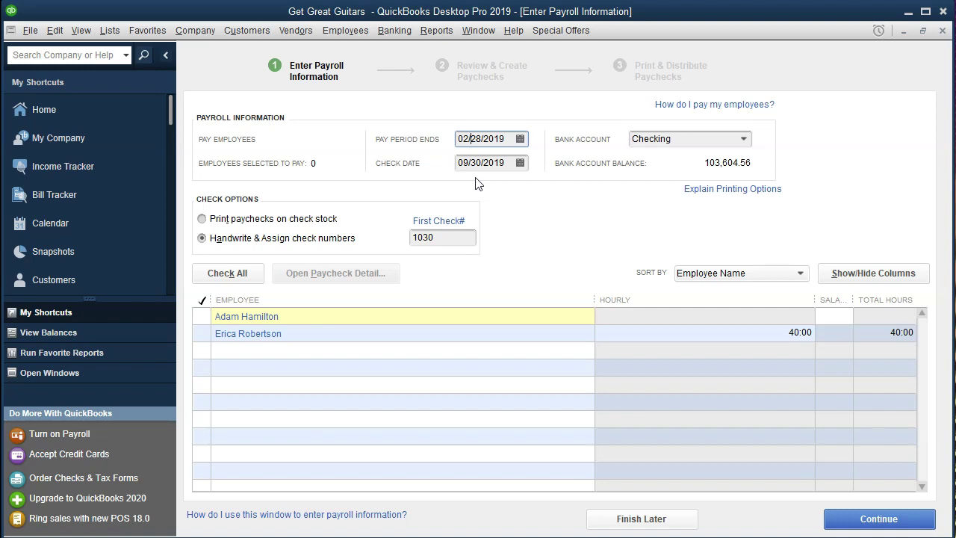
click(478, 163)
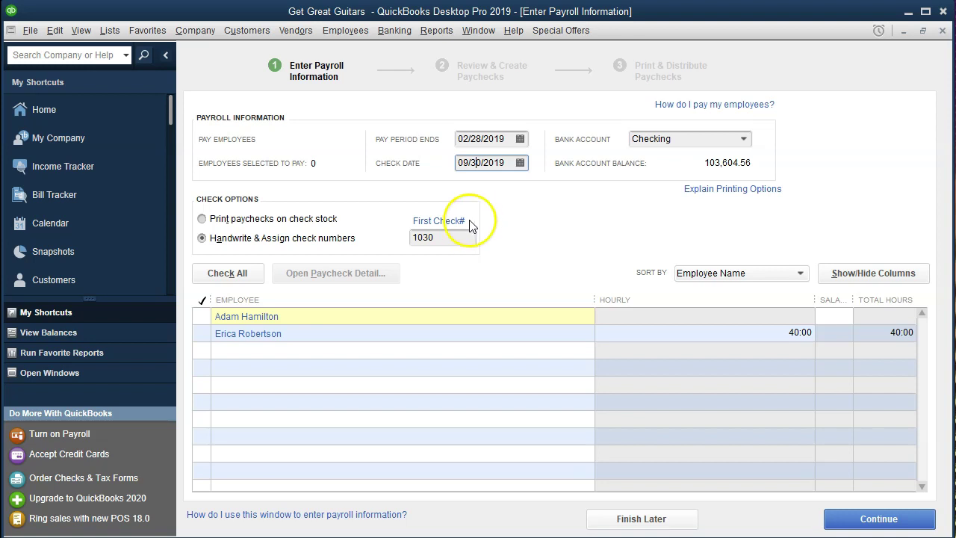
click(459, 238)
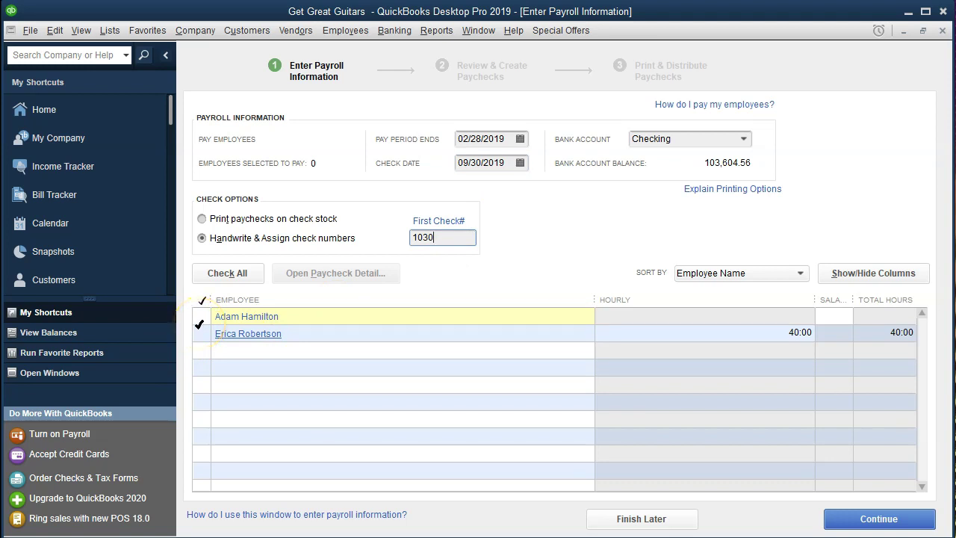
Step: Include the first listed employee in the payroll run and open that employee's paycheck preview
double_click(261, 316)
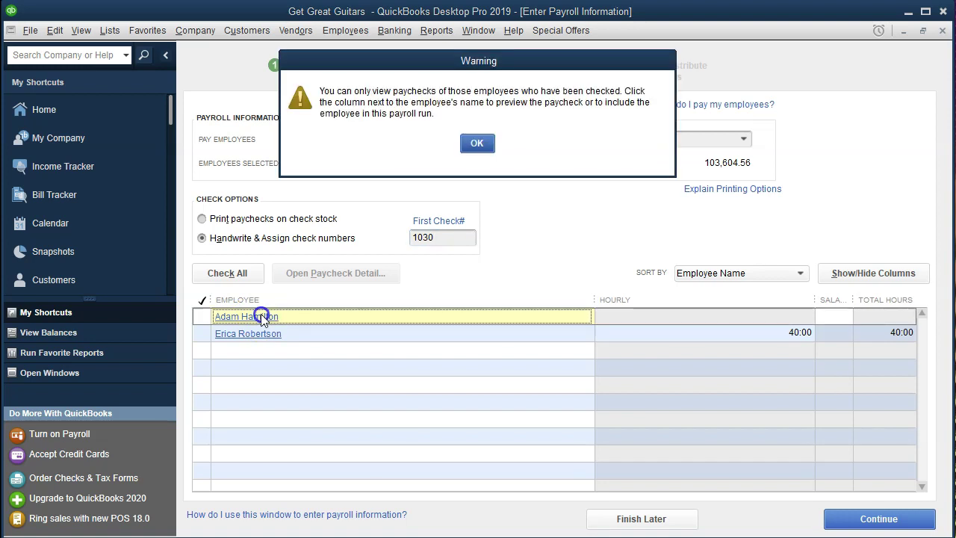
click(480, 142)
click(202, 316)
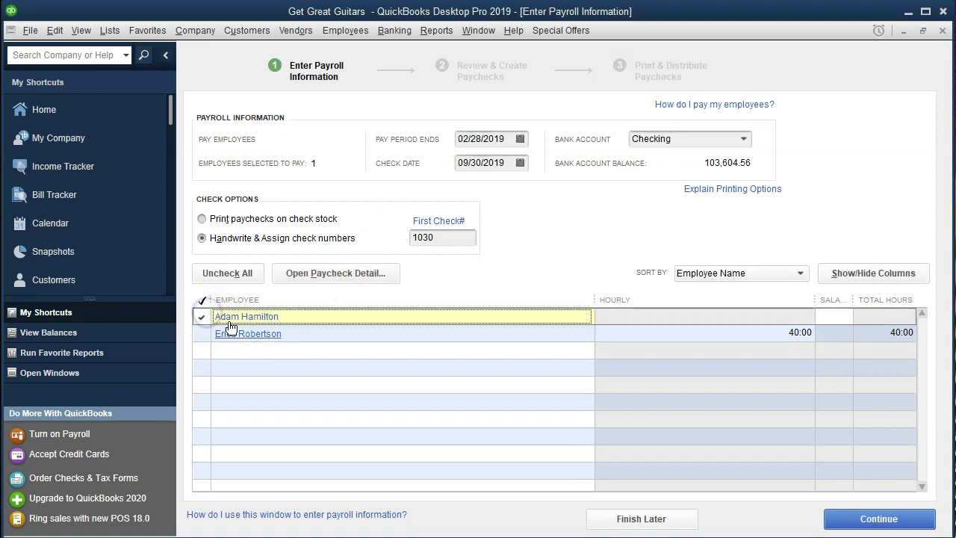
click(227, 317)
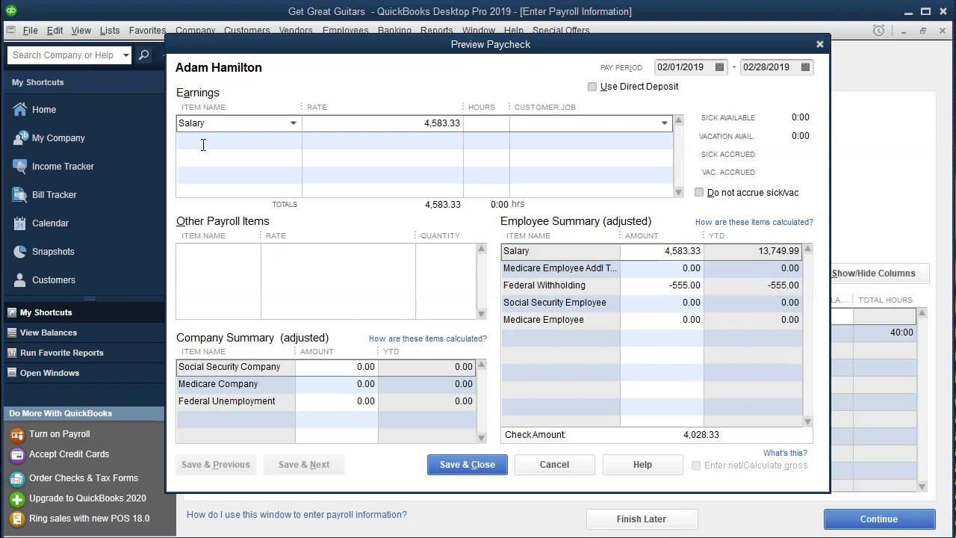
Step: Examine the salary rate, employee salary amount and federal withholding in the paycheck preview, and close it
click(394, 126)
click(643, 254)
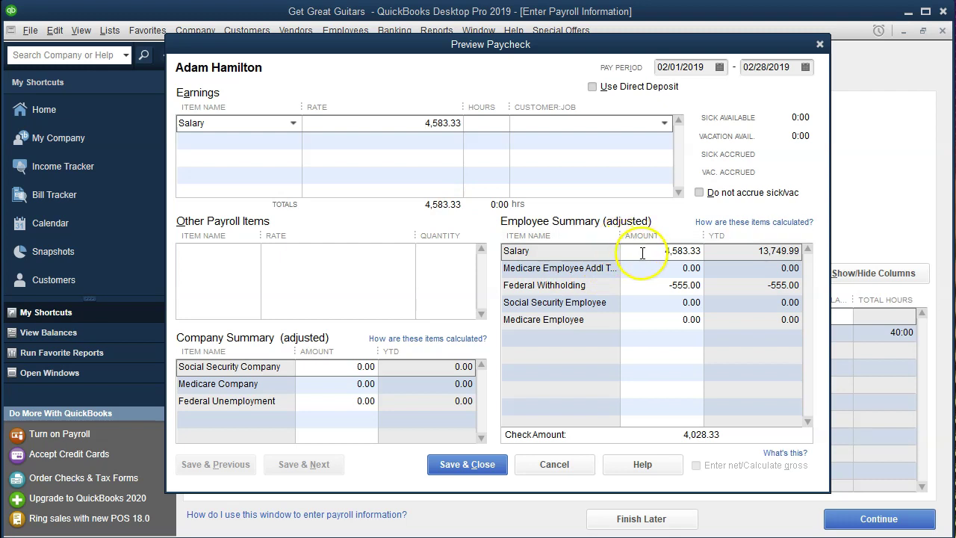
click(644, 286)
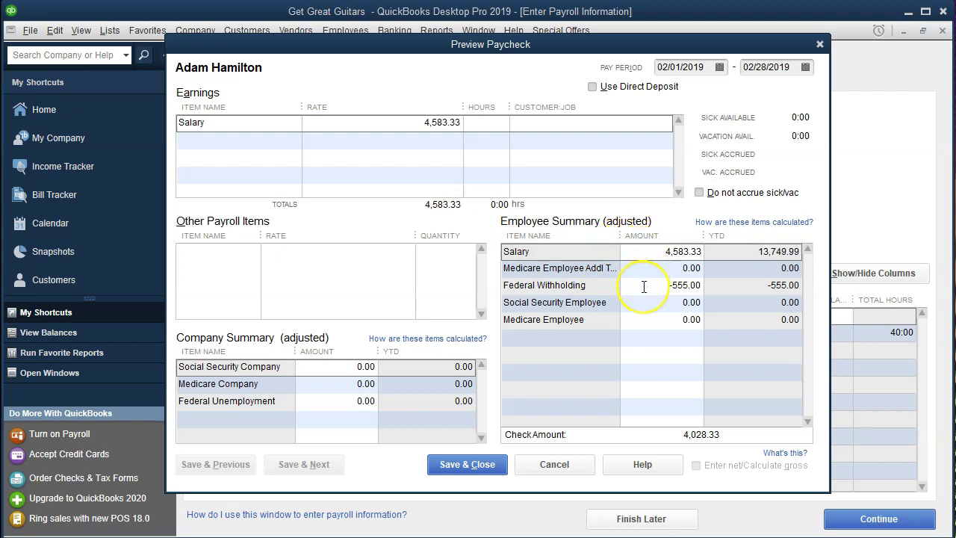
click(644, 286)
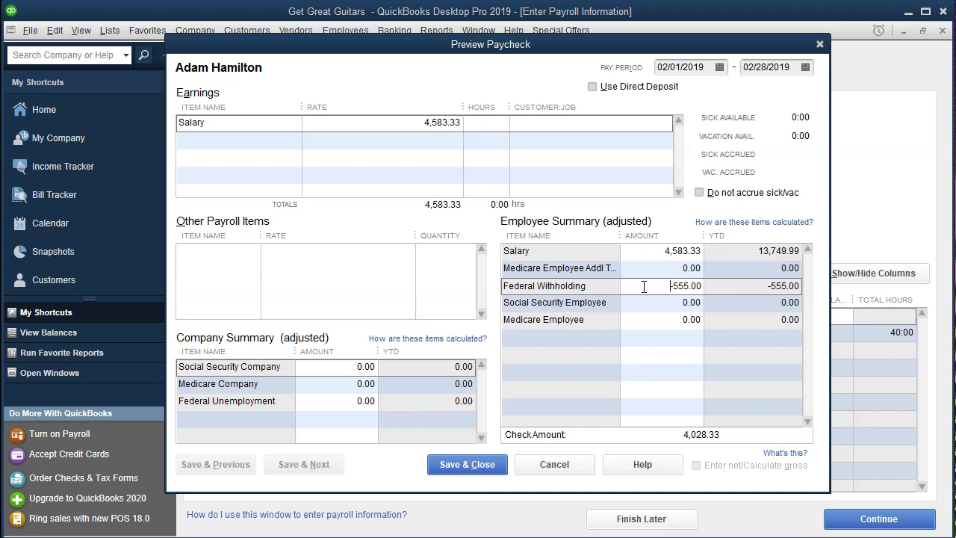
click(674, 420)
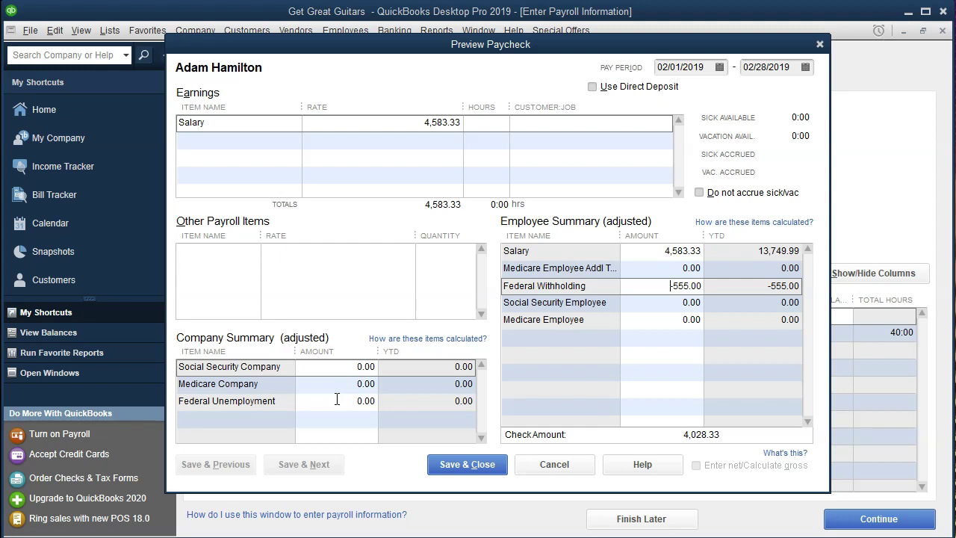
click(819, 46)
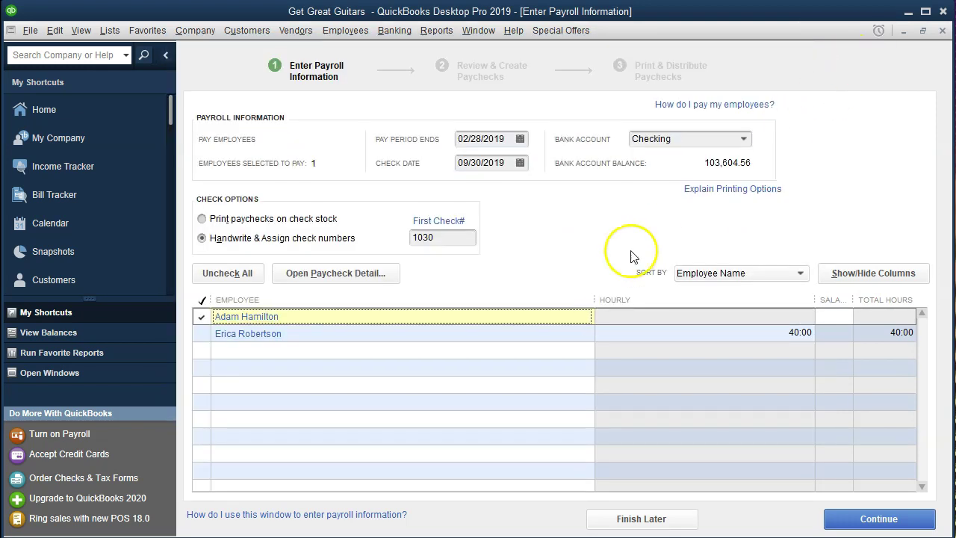
Step: Include the hourly employee in the payroll run and preview the federal withholding on that employee's paycheck
click(205, 328)
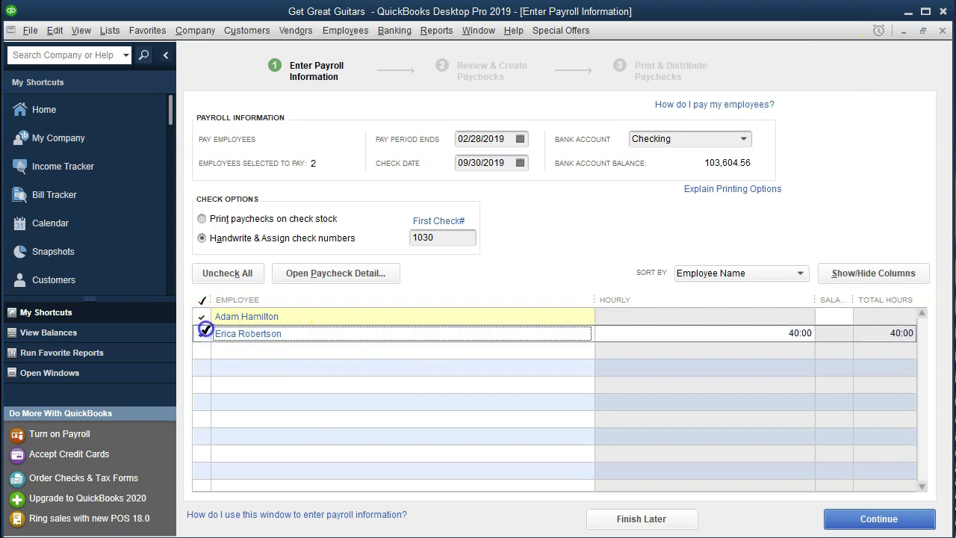
double_click(243, 336)
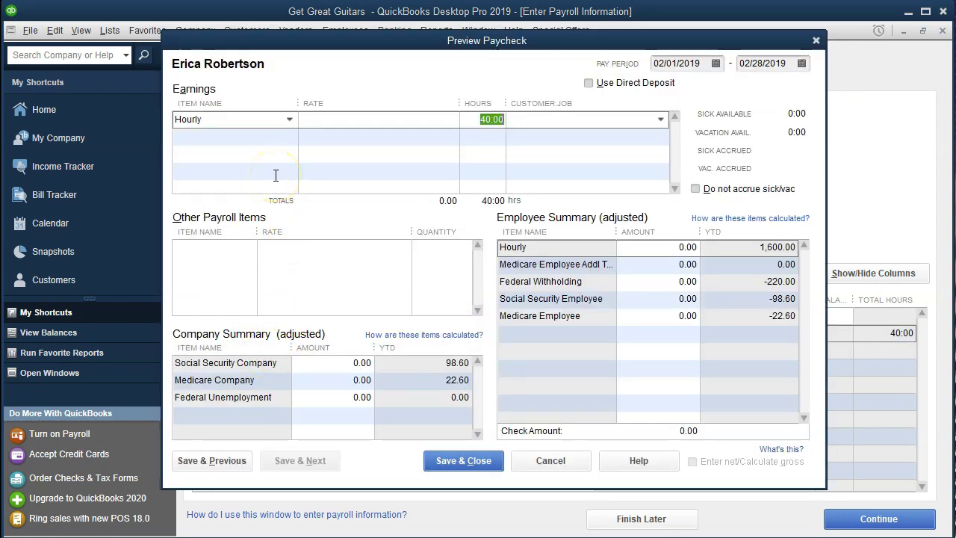
click(658, 283)
click(816, 41)
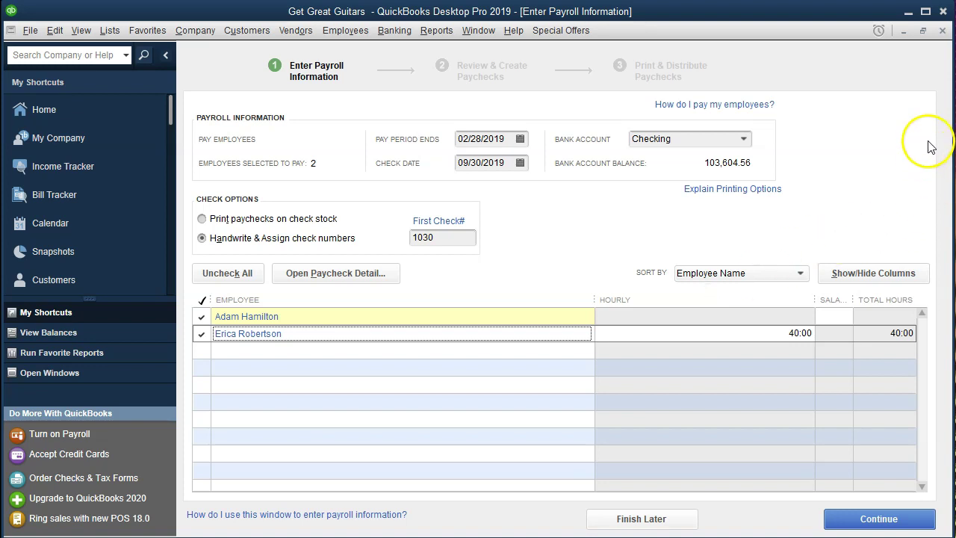
Step: Close the payroll entry to finish it later and display the list of open windows
click(943, 32)
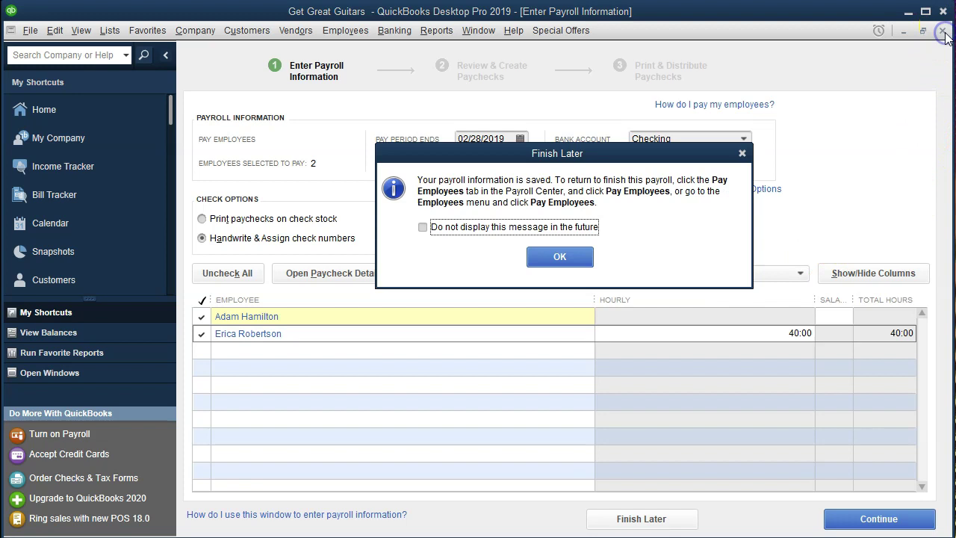
click(570, 263)
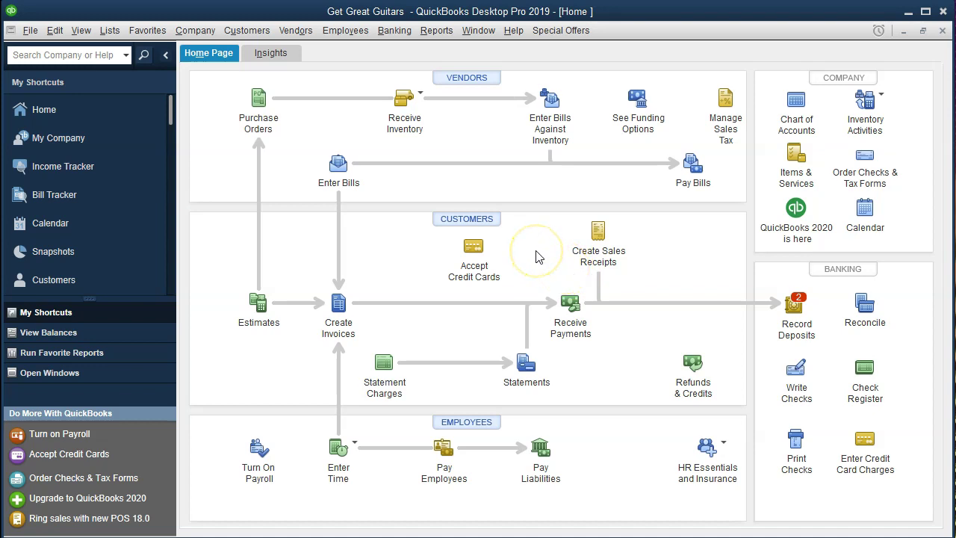
click(80, 37)
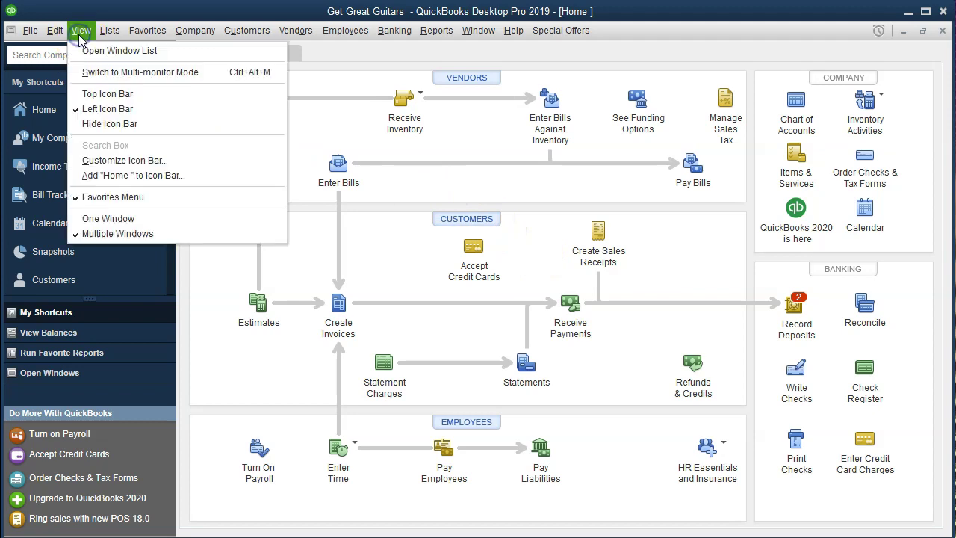
click(82, 50)
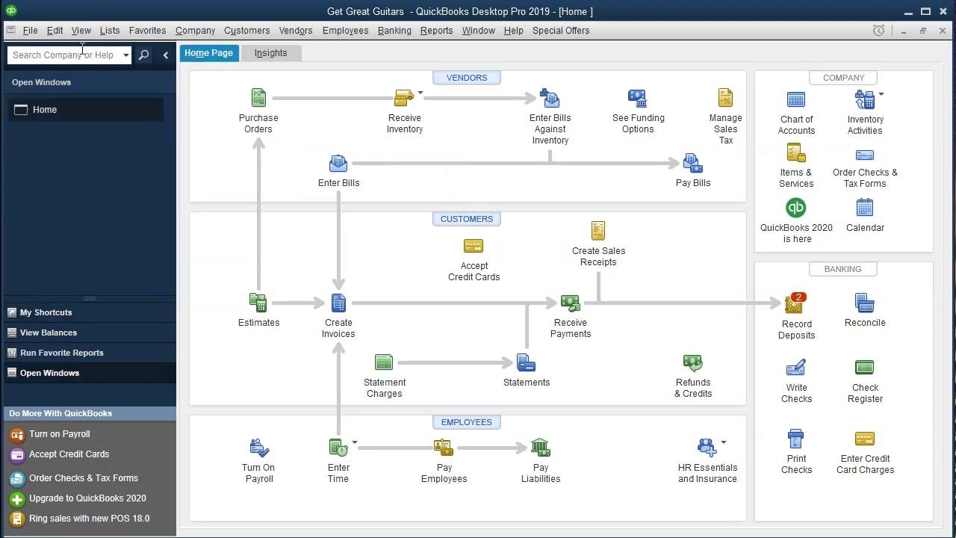
Step: Open the standard Balance Sheet report from the company and financial reports
click(436, 34)
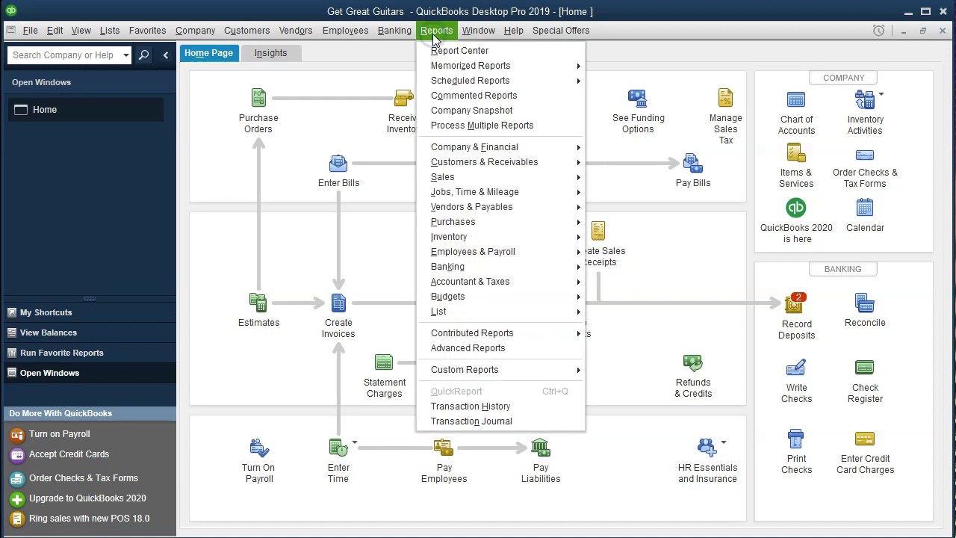
click(456, 154)
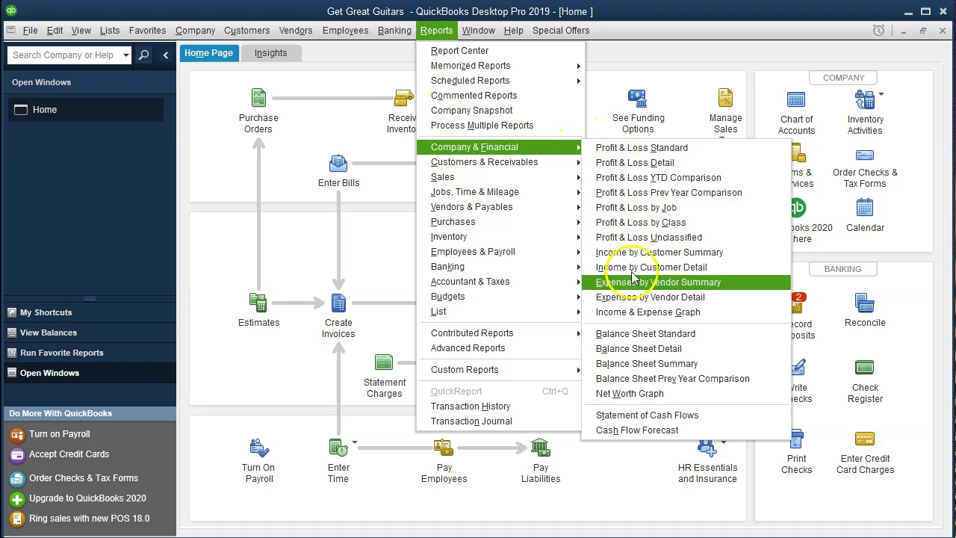
click(636, 336)
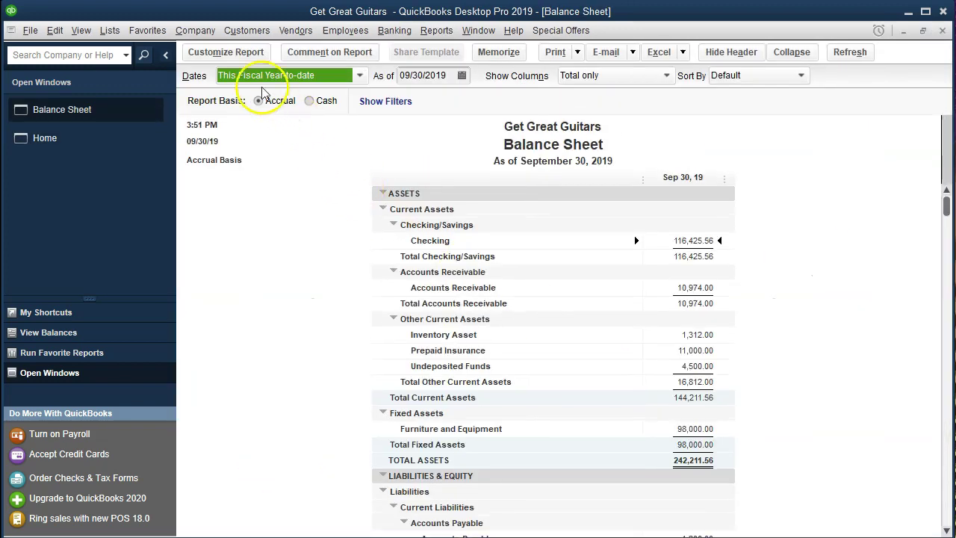
Step: Customize the Balance Sheet's report date range to run from 01/01/2019 to 12/31/2019
click(248, 53)
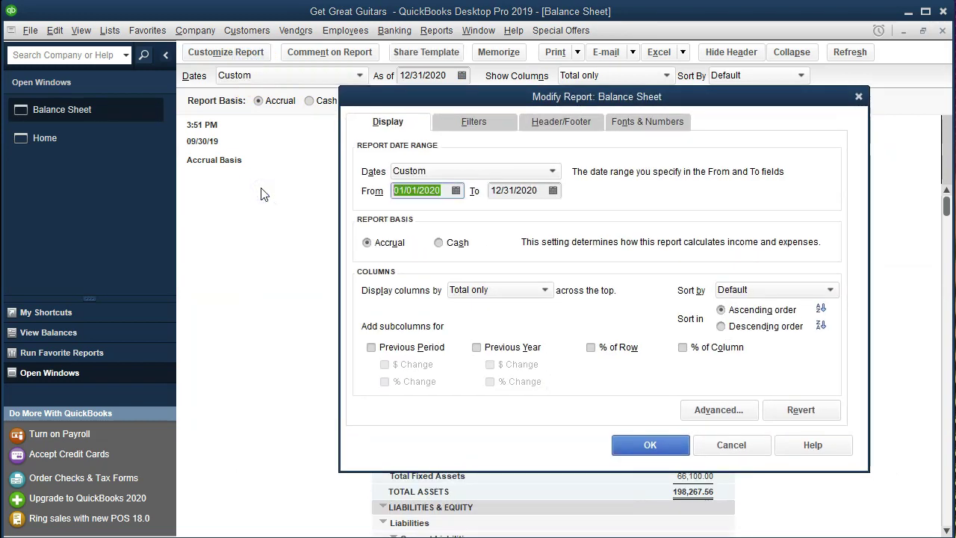
text(01)
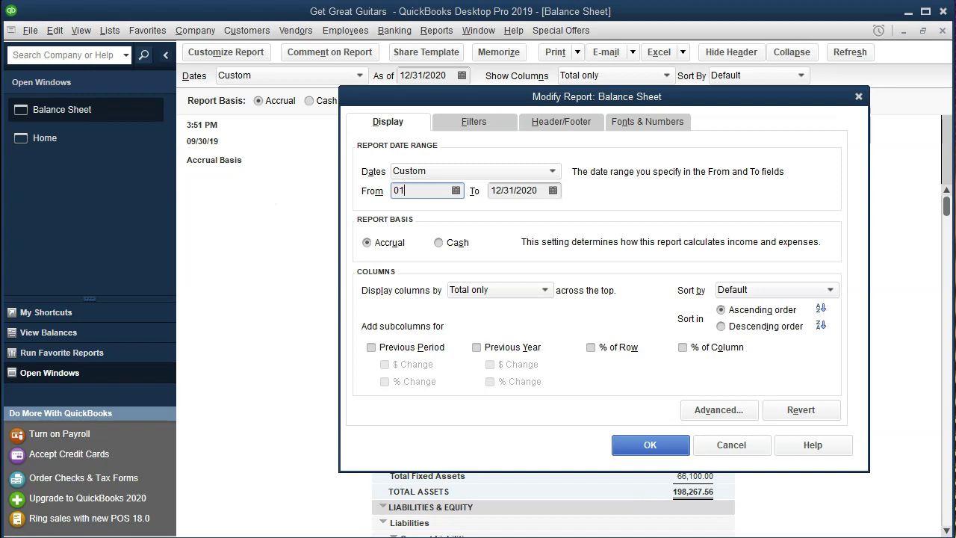
text(/01/2019)
key(Tab)
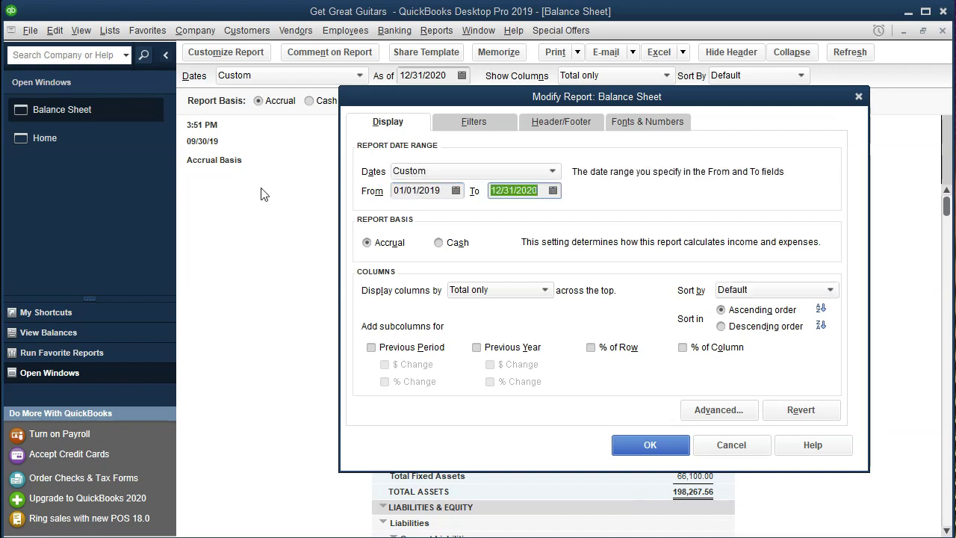
text(1)
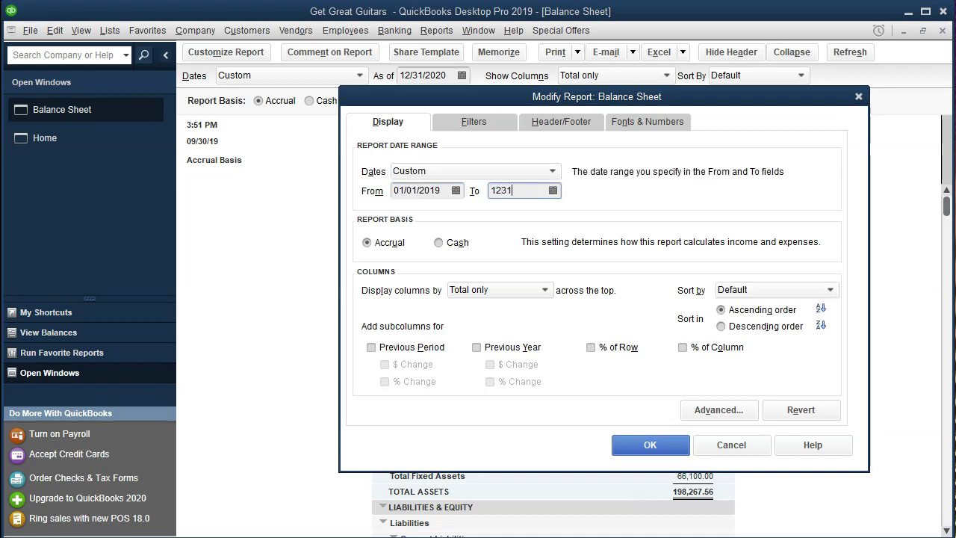
text(2/31/2019)
key(Tab)
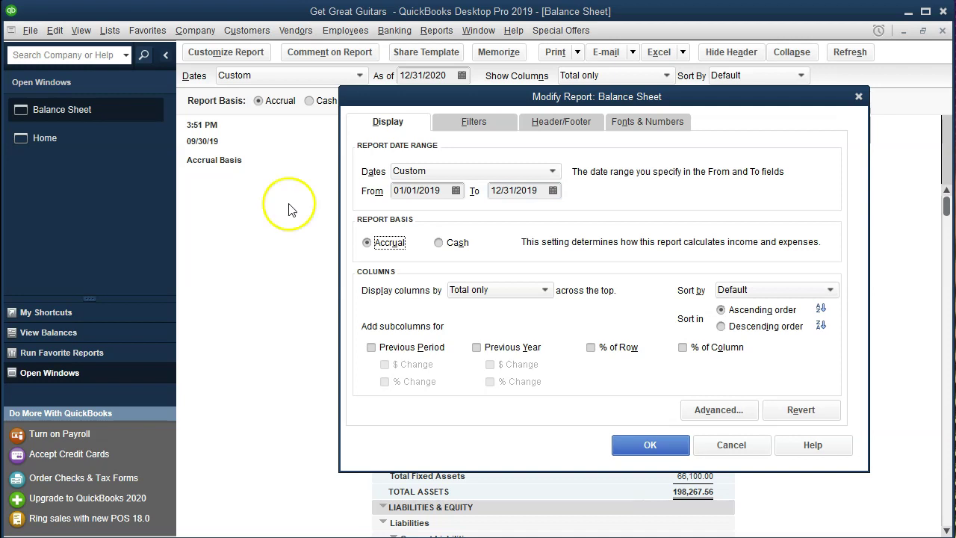
click(652, 445)
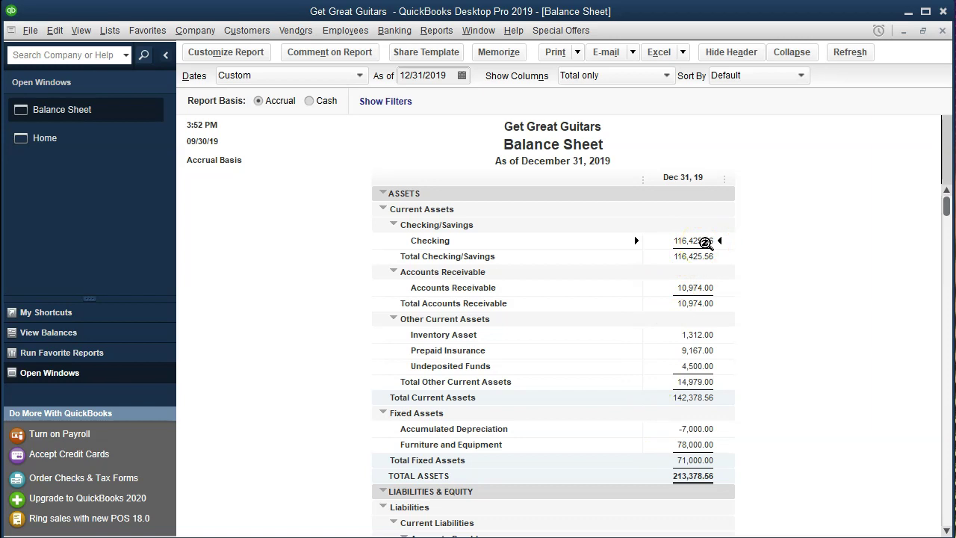
Step: Open the transaction detail behind the Checking balance and examine the paychecks and other entries at the end of the list
double_click(705, 243)
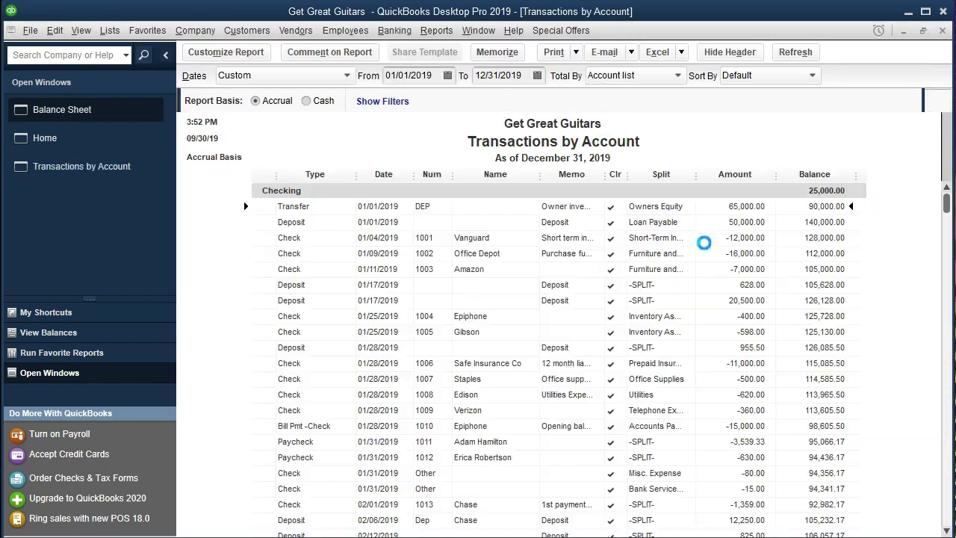
scroll(706, 343, down, 12)
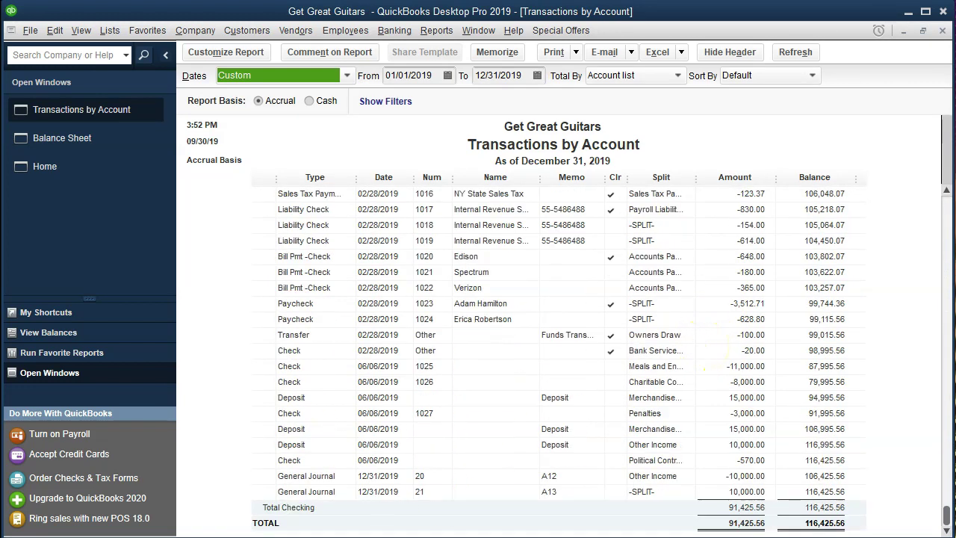
Step: Open the 02/28/2019 paycheck for 3,512.71 from the Checking transactions and display its paycheck detail
click(498, 345)
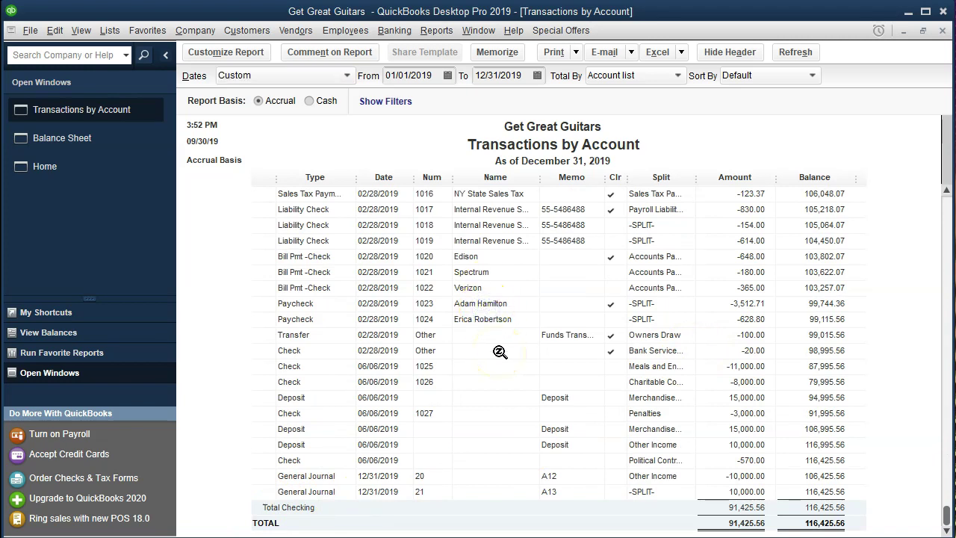
click(750, 303)
double_click(717, 303)
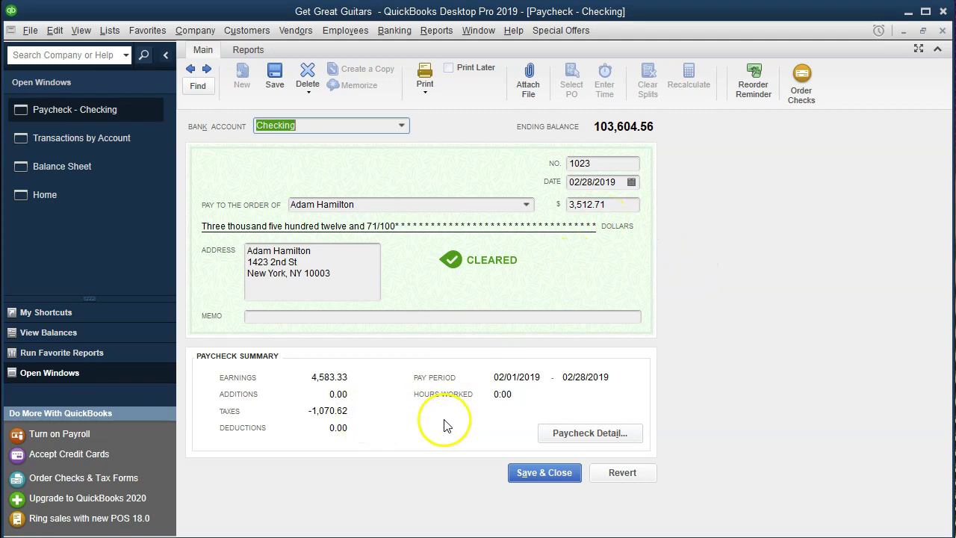
click(548, 438)
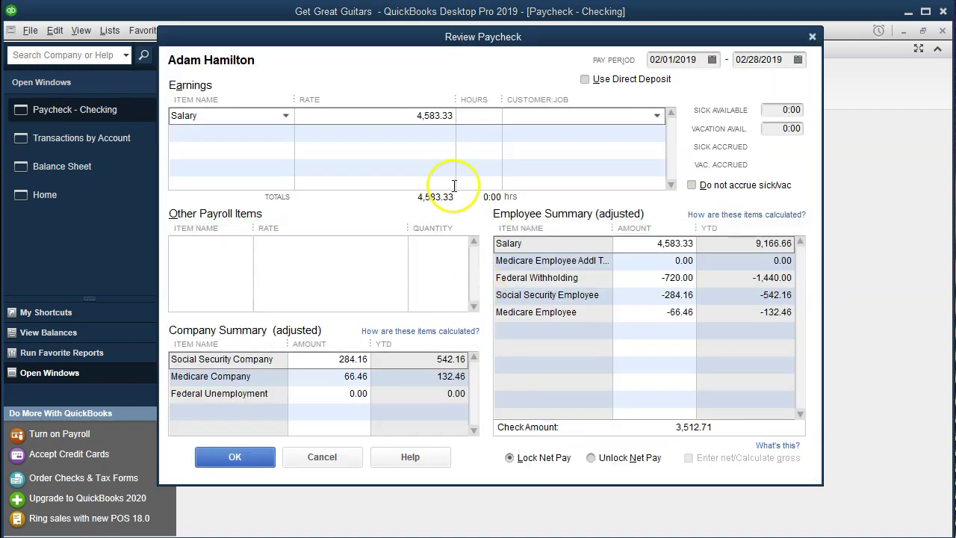
Step: Examine the paycheck's salary, the employee's tax withholdings, and the company's Social Security, Medicare and federal unemployment amounts
click(408, 114)
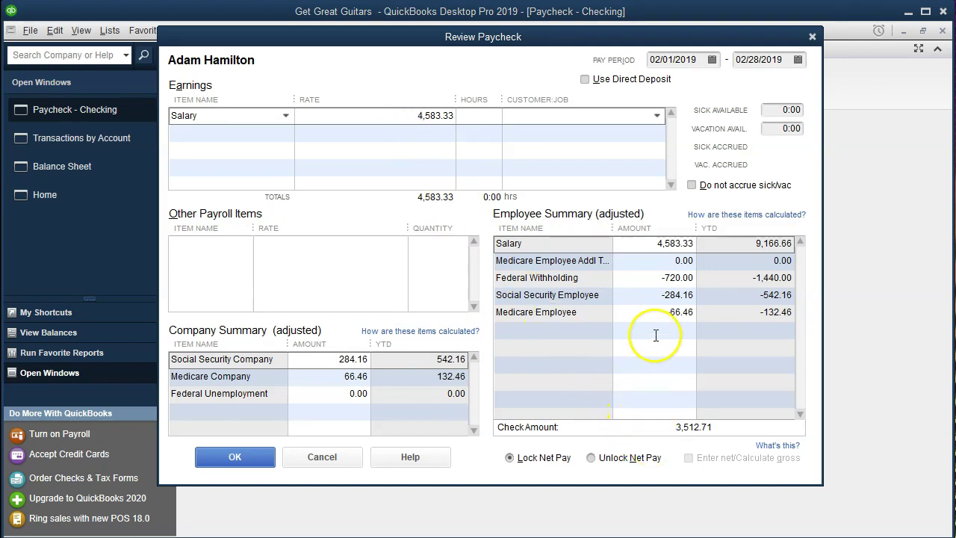
click(647, 246)
click(647, 278)
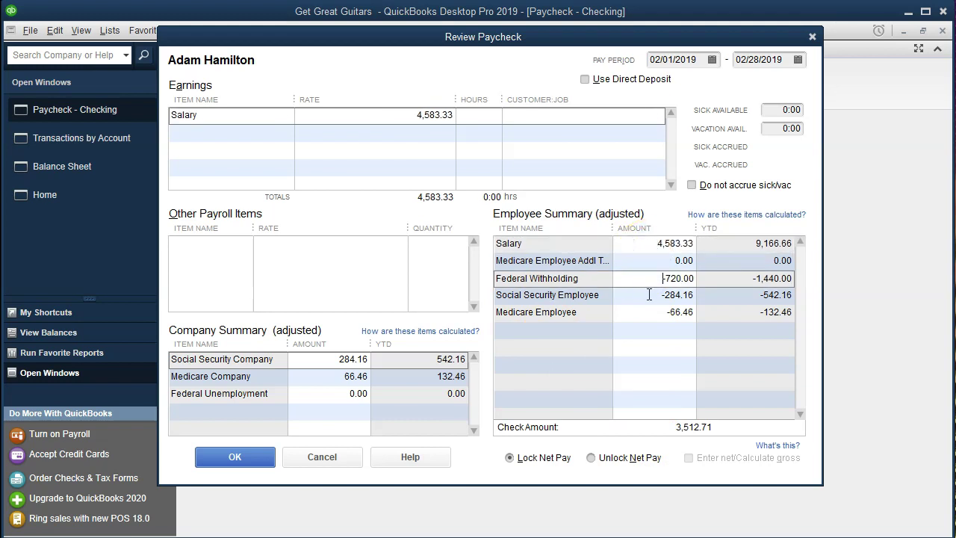
click(650, 296)
click(652, 310)
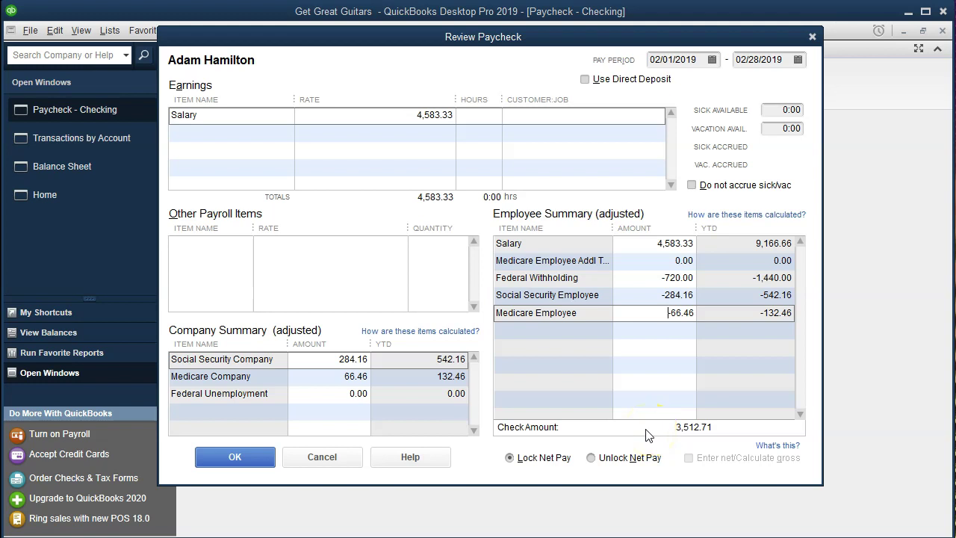
click(317, 359)
click(319, 375)
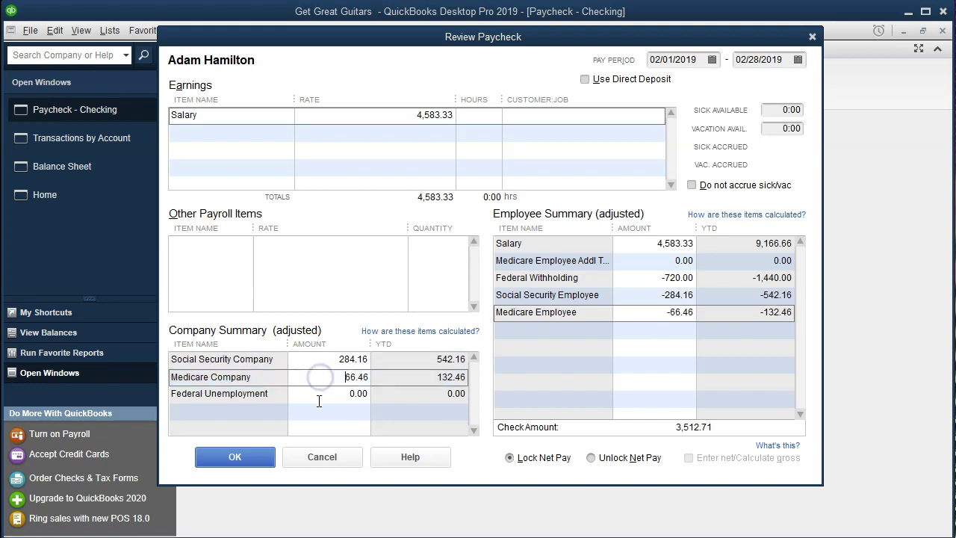
click(318, 394)
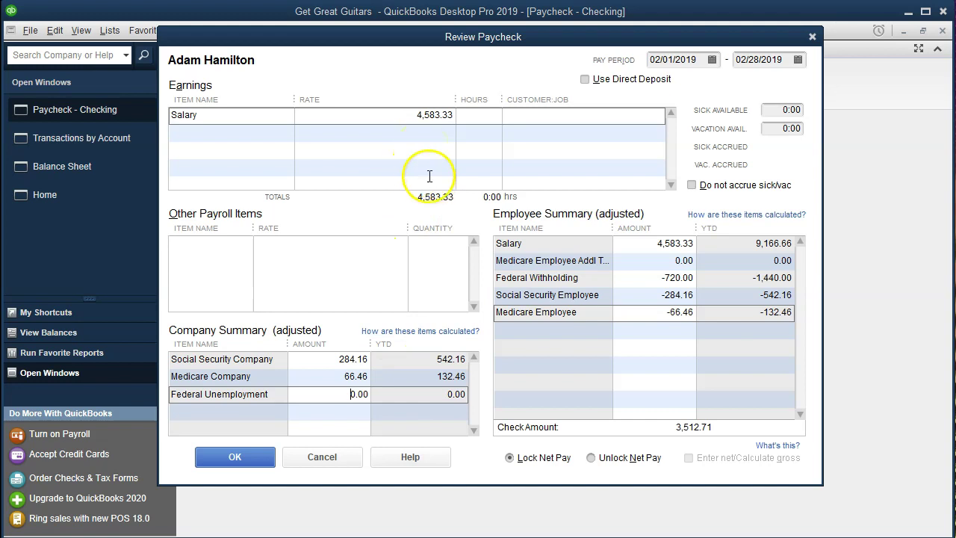
Step: Close the paycheck and the Checking transaction report to return to the Balance Sheet
click(813, 36)
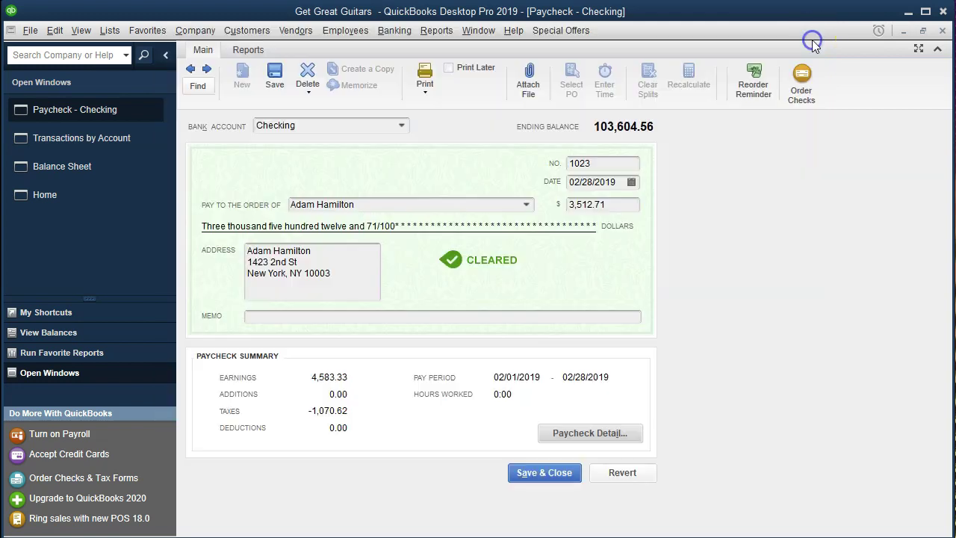
click(943, 30)
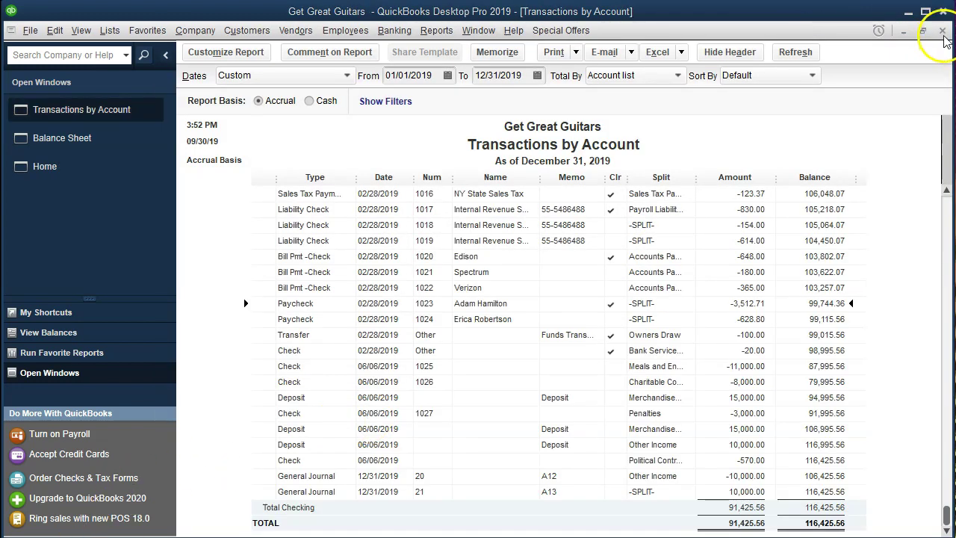
click(943, 30)
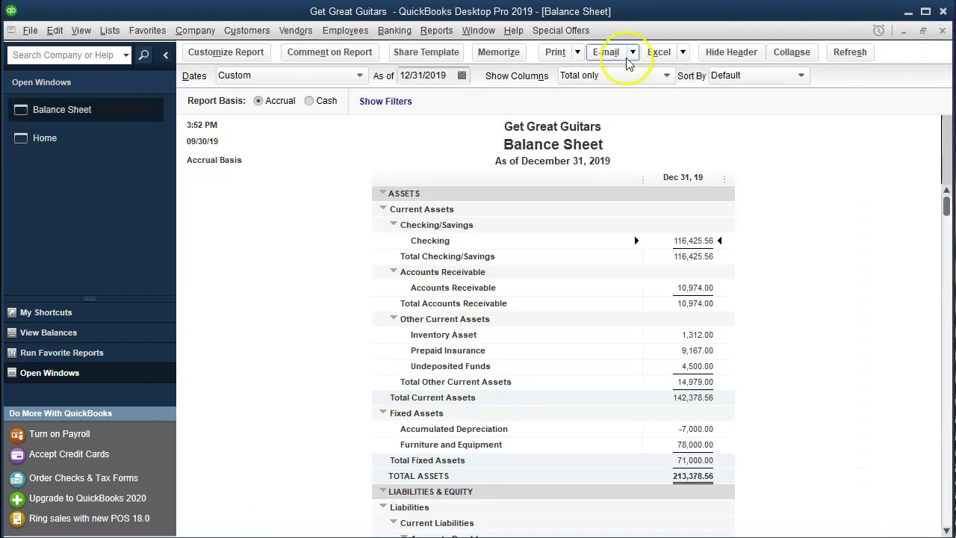
Step: Open the standard Profit & Loss report from the company and financial reports
click(437, 30)
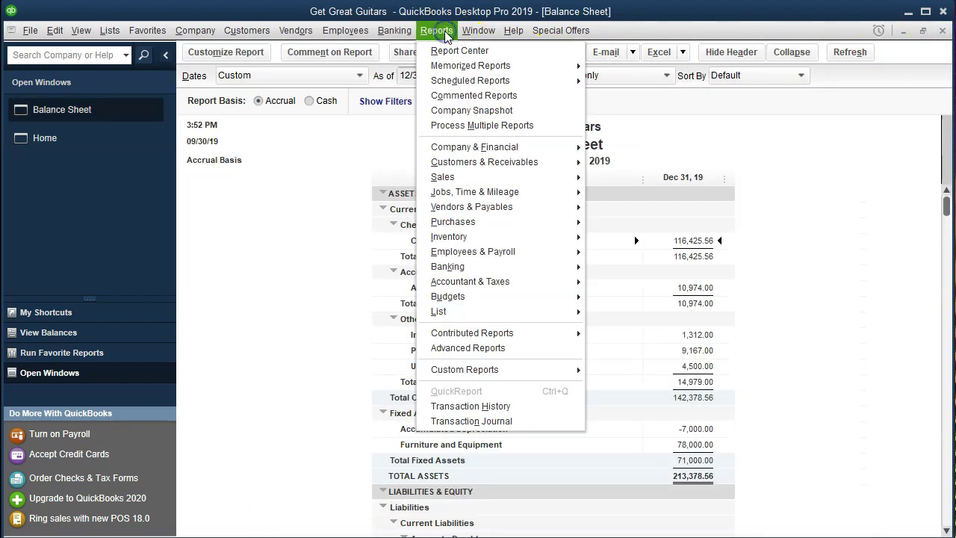
mouse_move(493, 147)
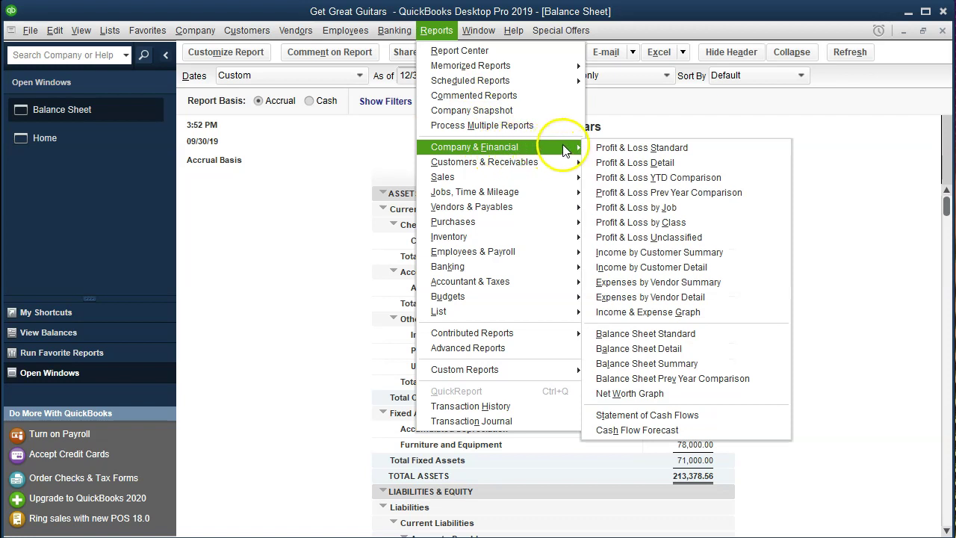
click(702, 152)
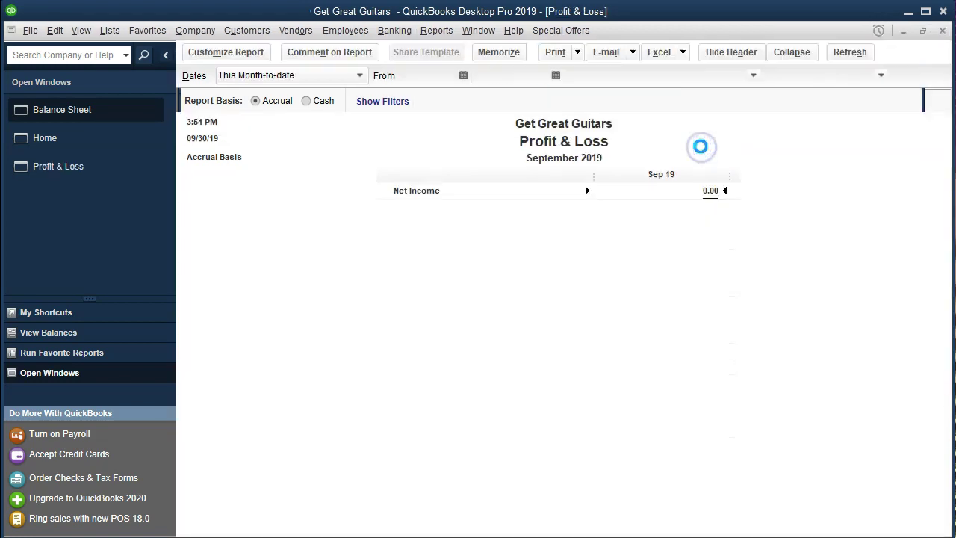
Step: Set the Profit & Loss report's date range to run from 01/01/2019 to 12/31/2019
key(Tab)
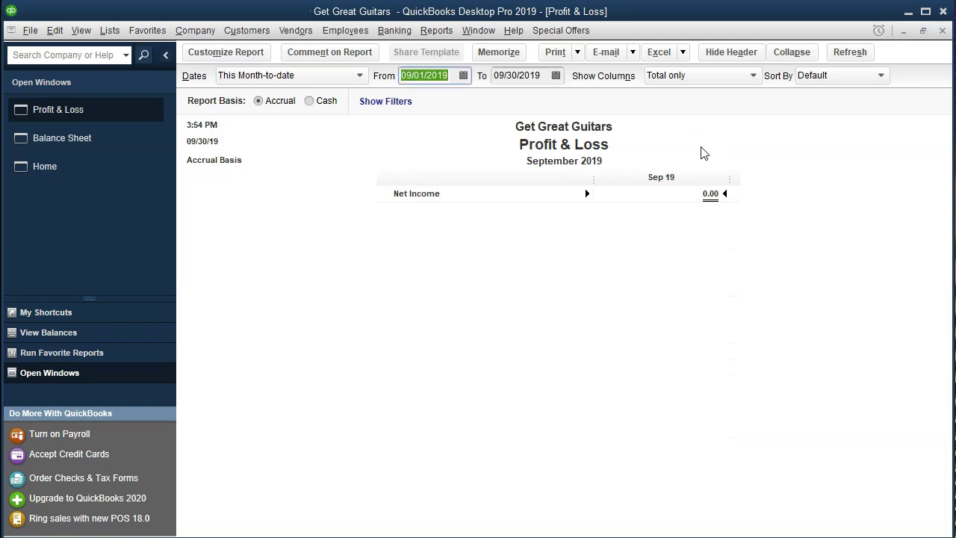
text(01/01/2019)
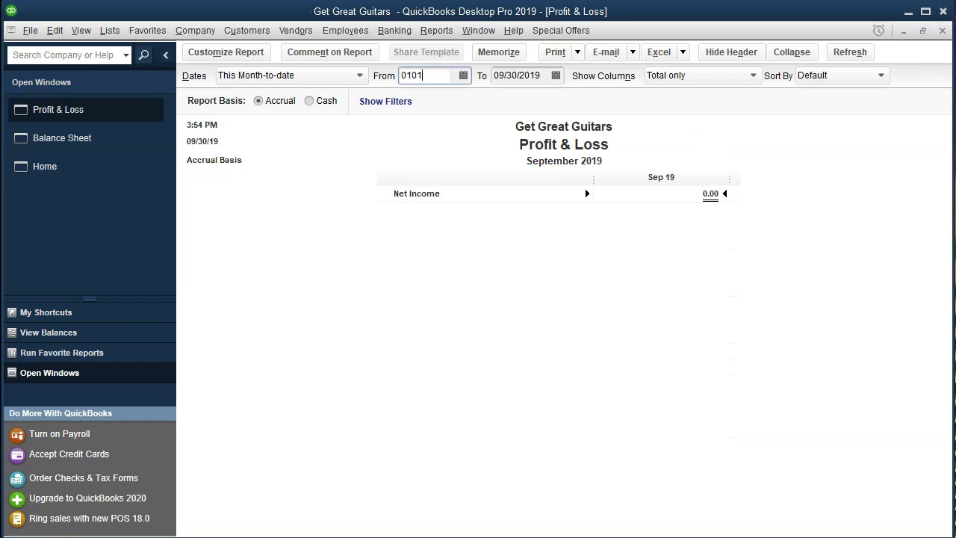
key(Tab)
text(12/31/2019)
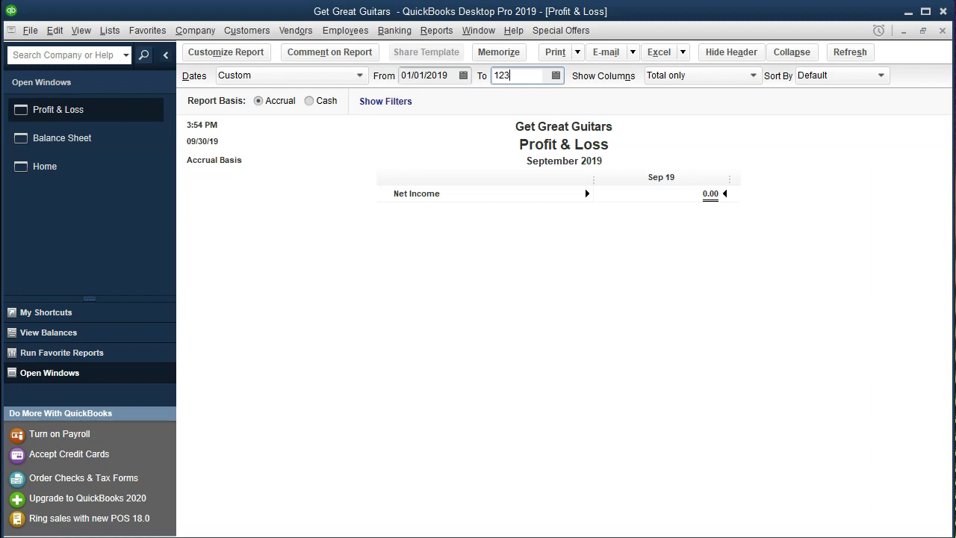
key(Tab)
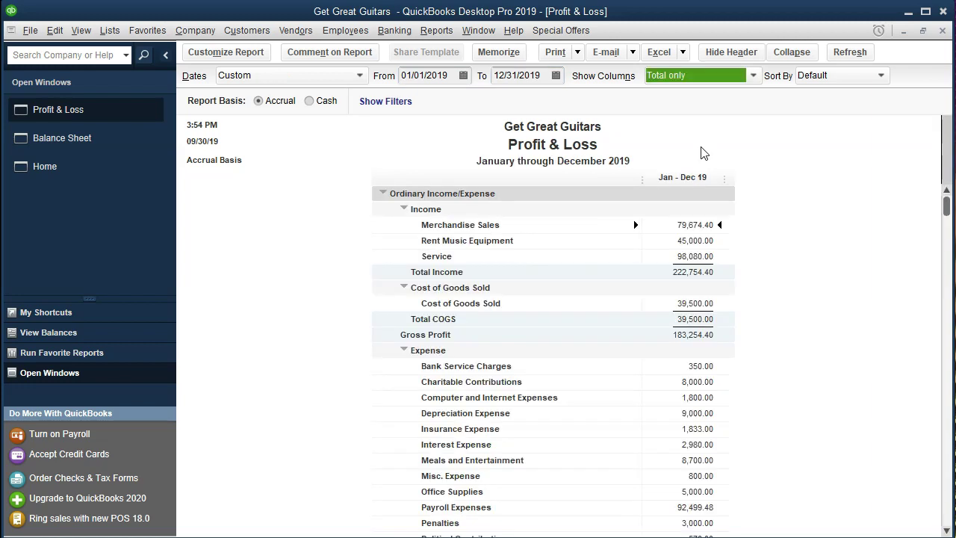
Step: Open the transaction detail behind the Payroll Expenses amount on the Profit & Loss report
scroll(639, 359, down, 2)
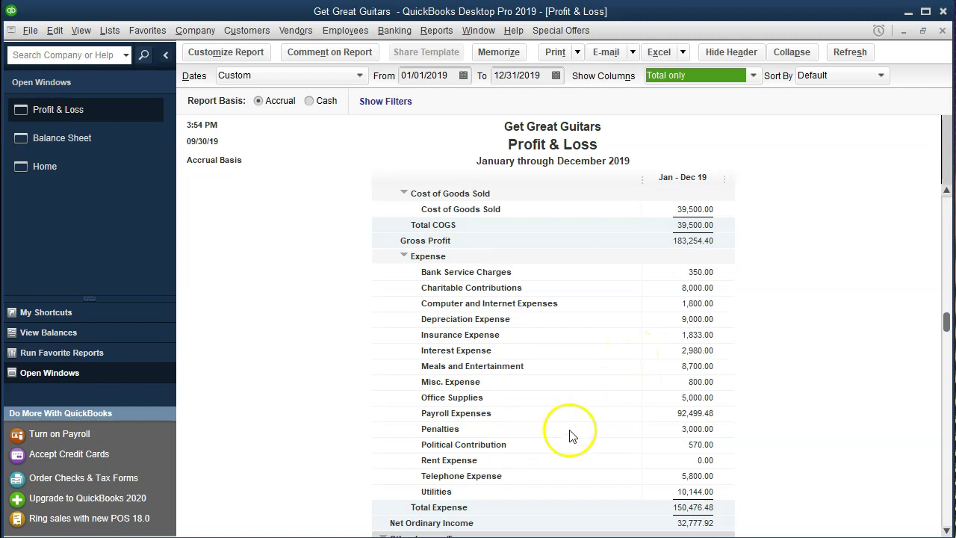
click(695, 414)
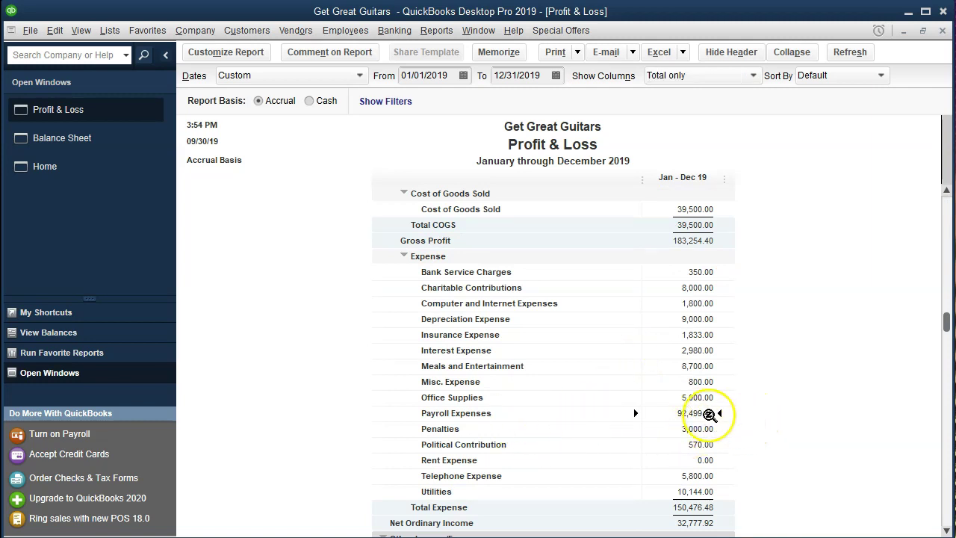
double_click(710, 414)
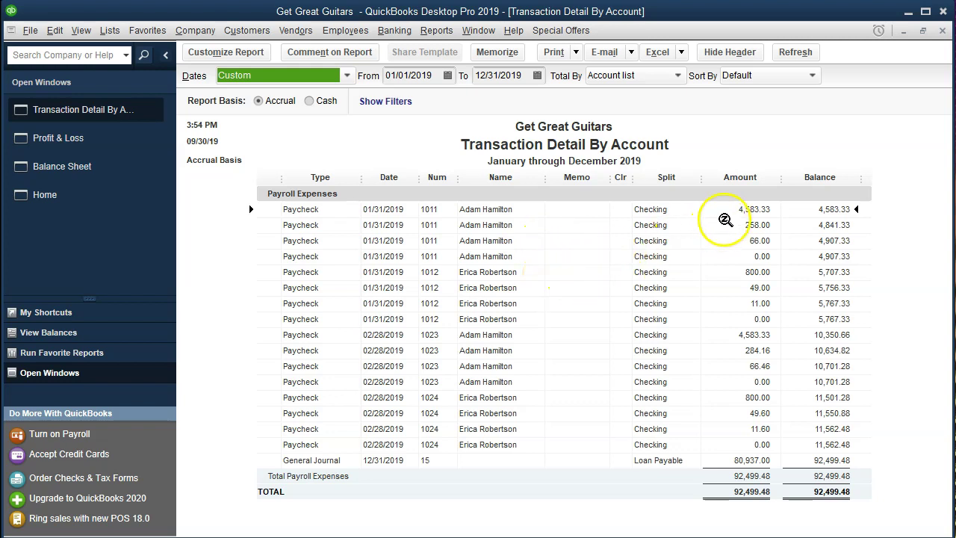
Step: Review the paycheck detail behind the first 01/31/2019 payroll expense line of 4,583.33, and return to the transaction list
click(733, 207)
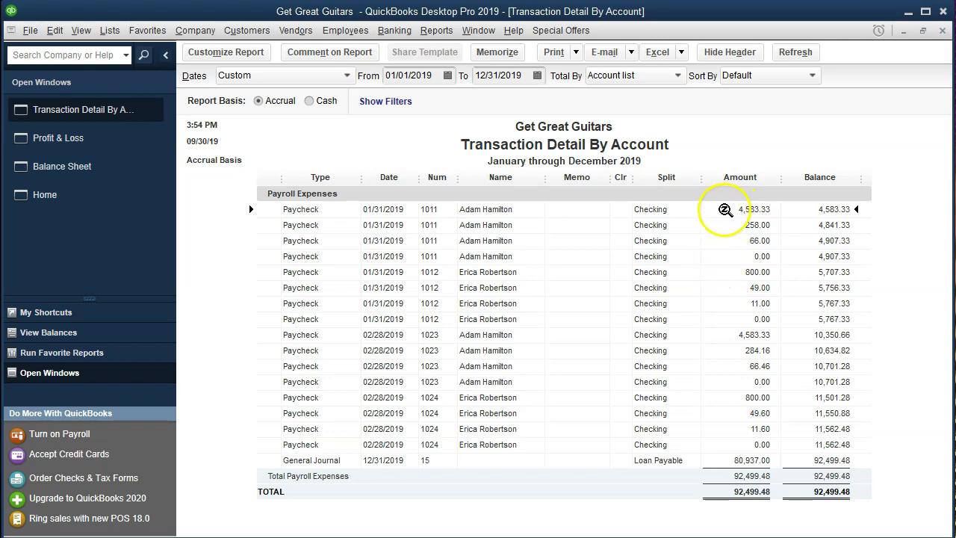
double_click(725, 210)
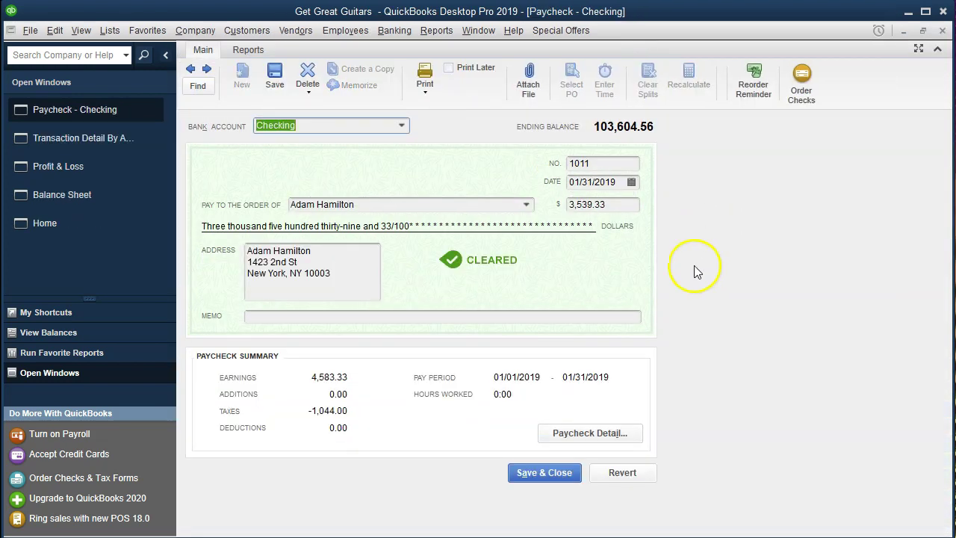
click(637, 437)
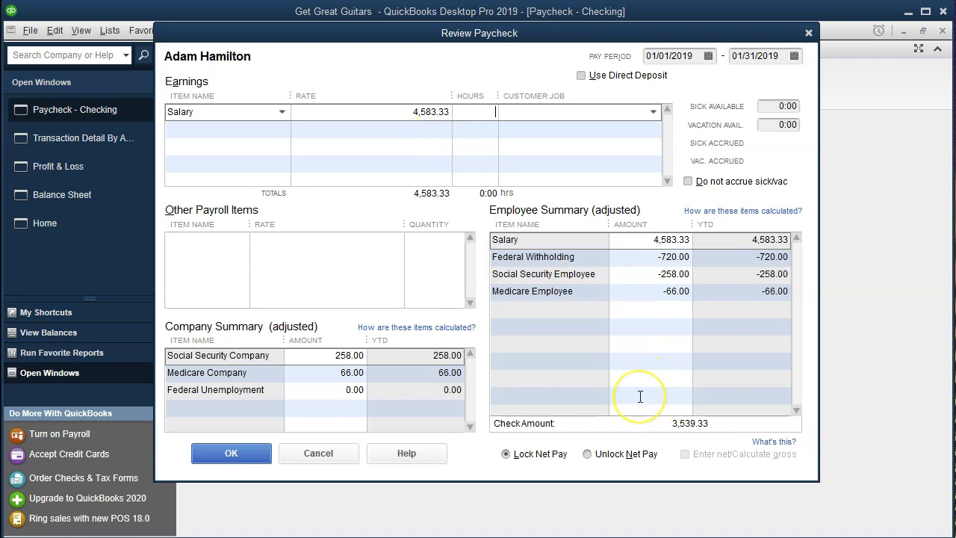
click(807, 34)
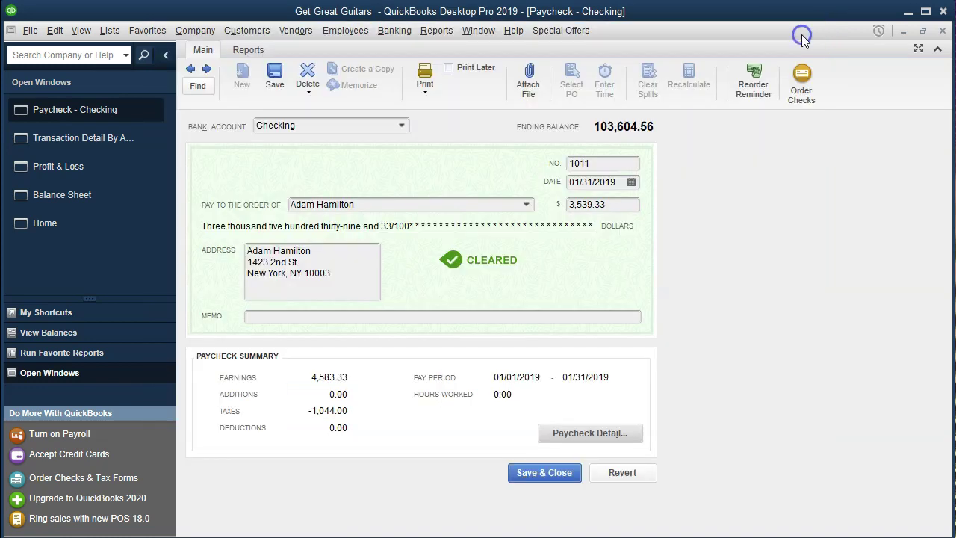
click(941, 33)
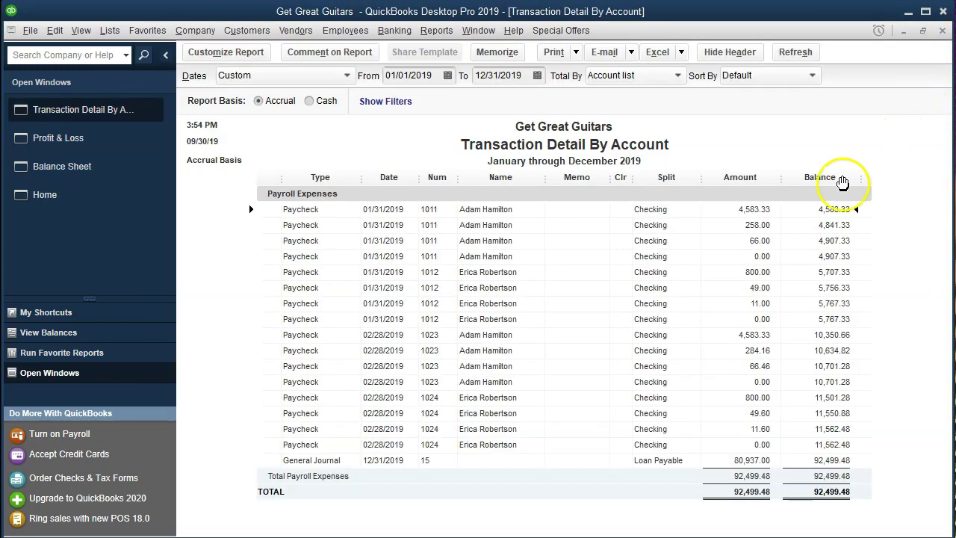
Step: Review the paycheck detail behind the 01/31/2019 payroll expense line of 258.00, and return to the Profit & Loss report
click(750, 226)
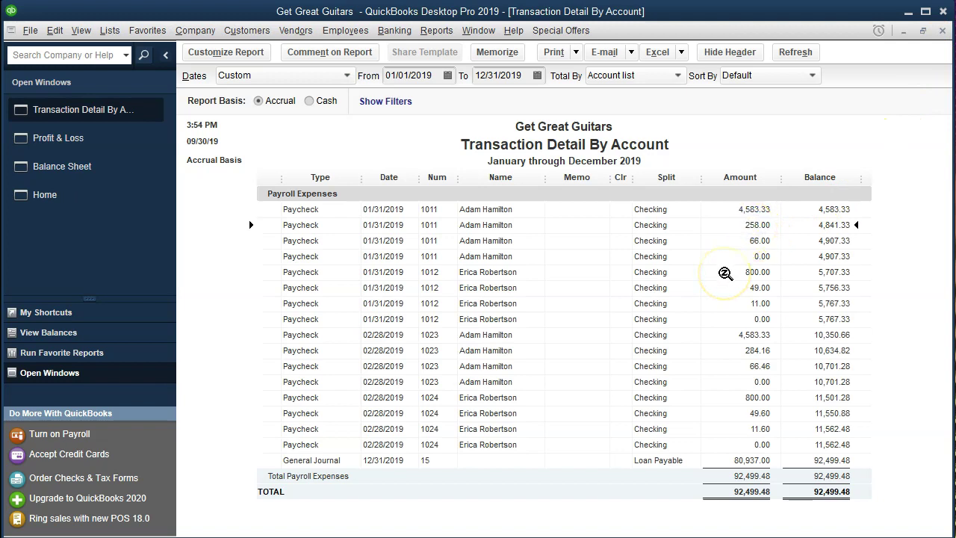
double_click(730, 226)
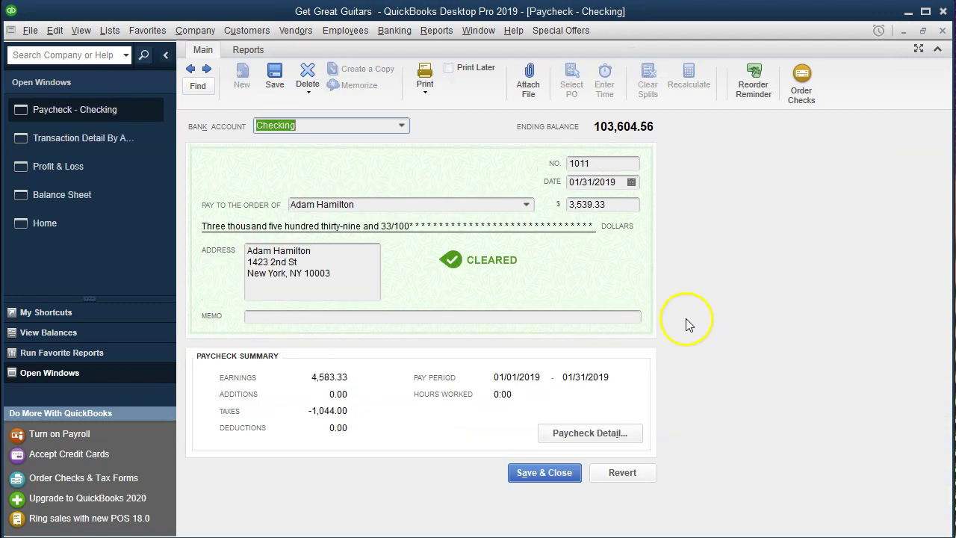
click(626, 438)
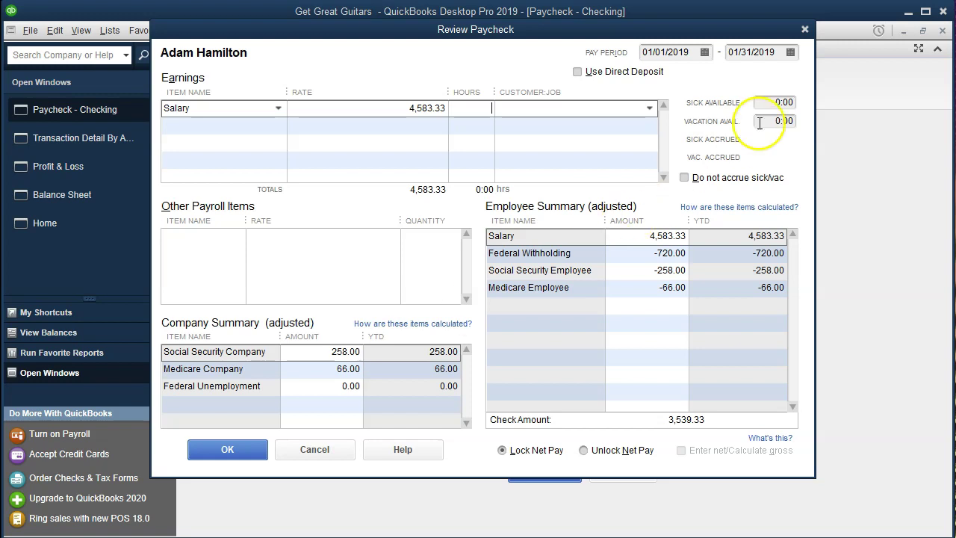
click(806, 30)
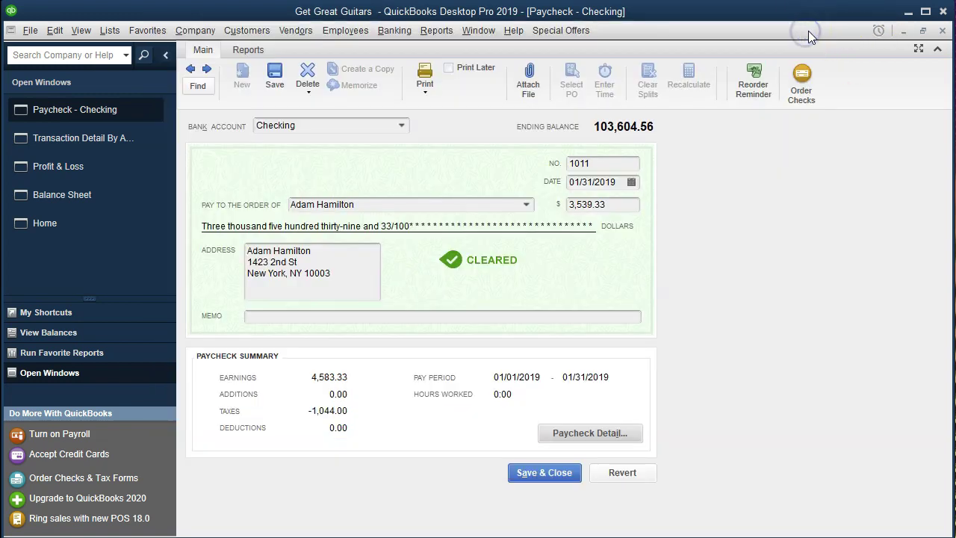
click(944, 31)
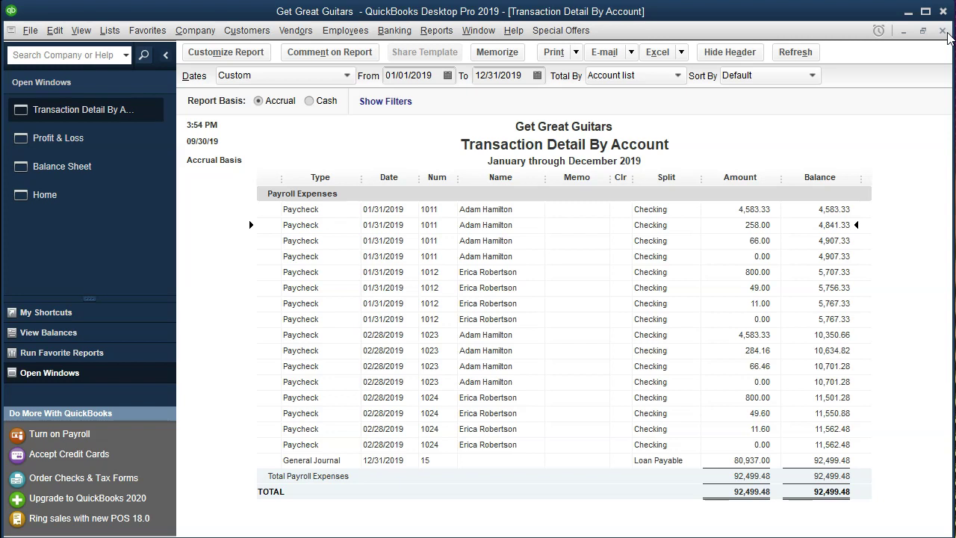
click(944, 31)
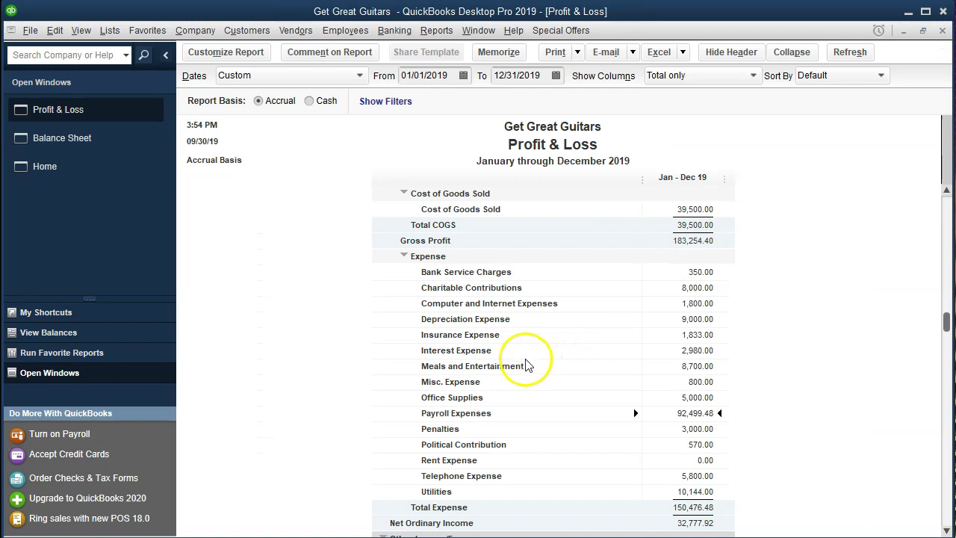
Step: Switch back to the Balance Sheet and locate Payroll Liabilities under Other Current Liabilities
click(98, 151)
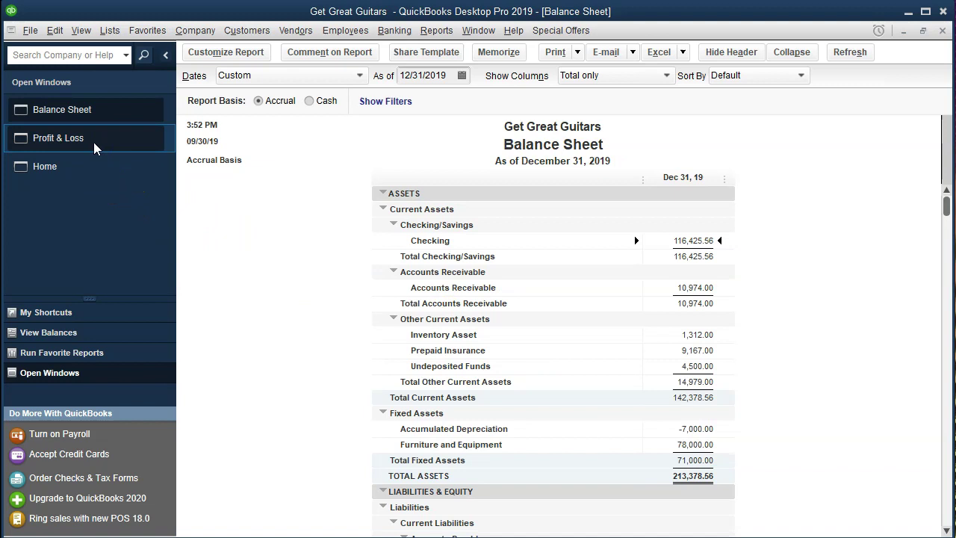
scroll(376, 367, down, 4)
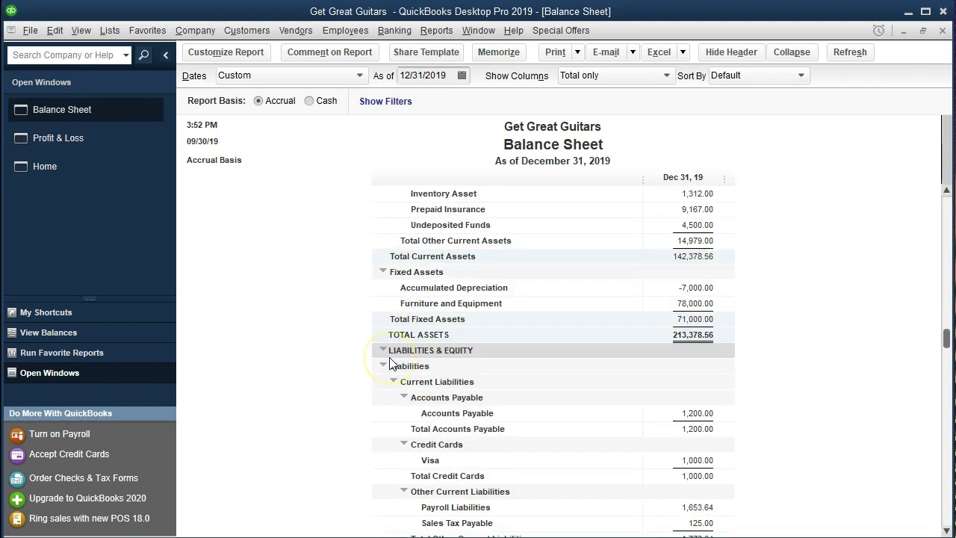
scroll(390, 364, down, 2)
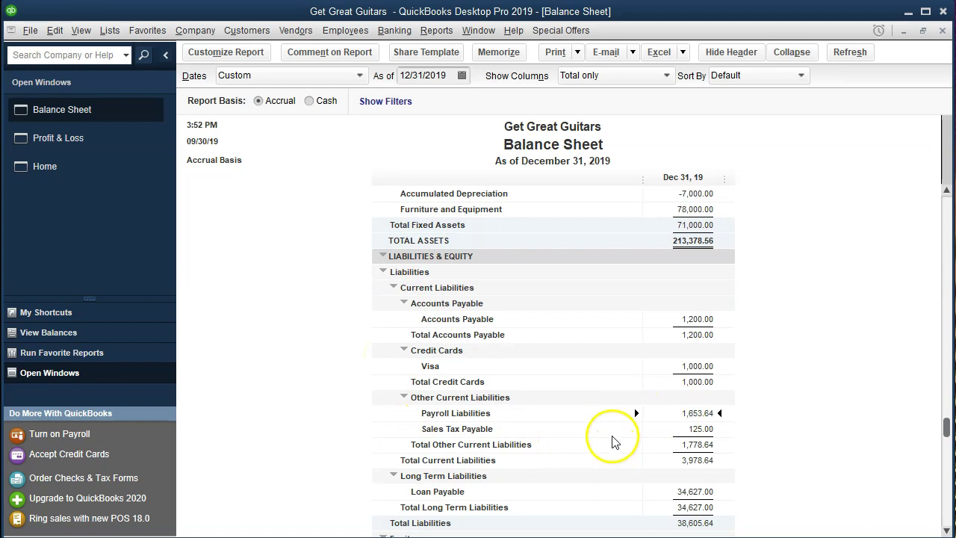
Step: Open the transactions behind Payroll Liabilities on the Balance Sheet and review the paycheck detail for the first 01/31/2019 line of 720.00
double_click(671, 415)
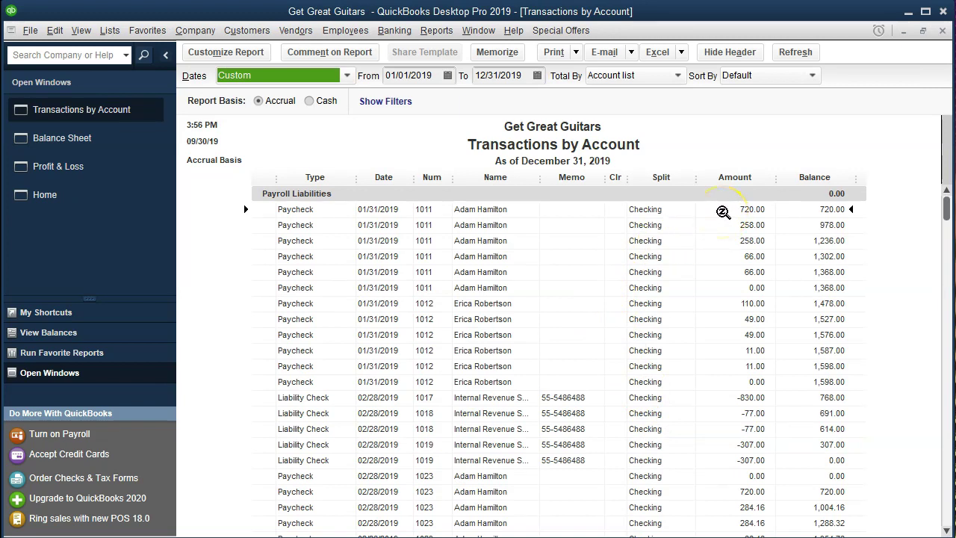
double_click(723, 212)
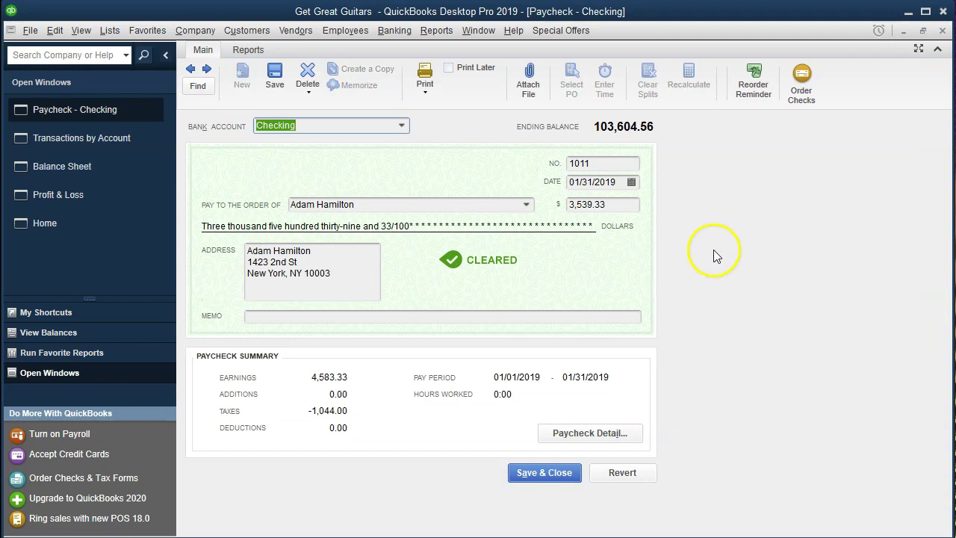
click(626, 435)
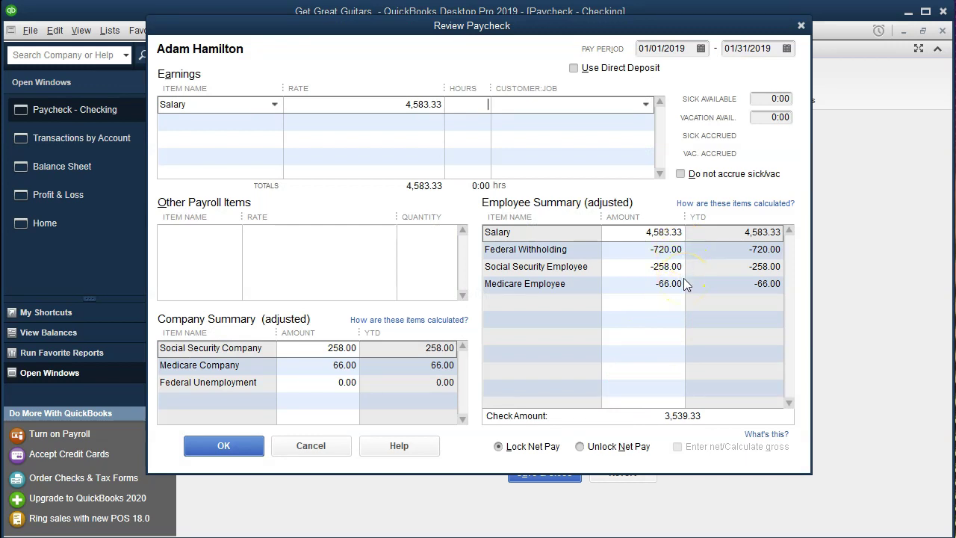
click(802, 26)
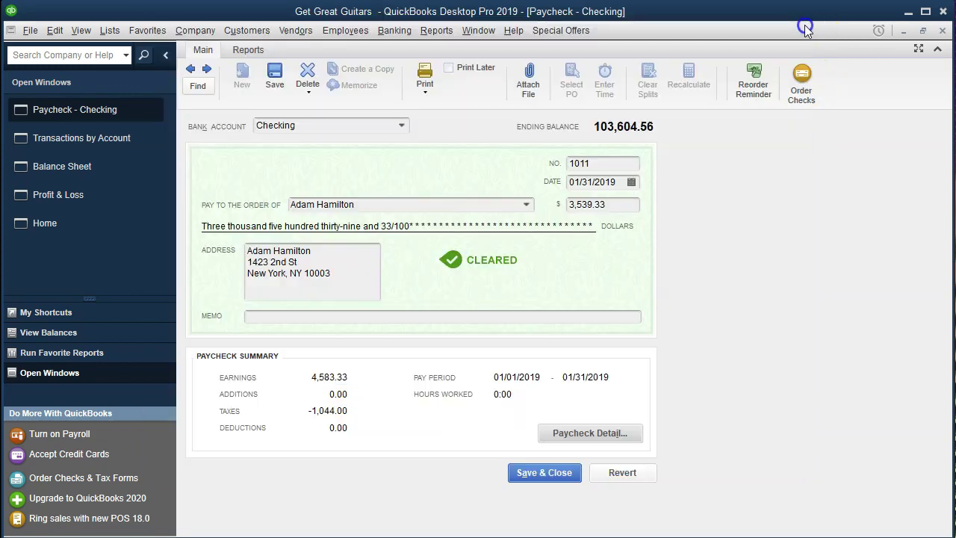
Step: Close the paycheck and the Payroll Liabilities transaction list to return to the Balance Sheet
click(943, 32)
click(943, 31)
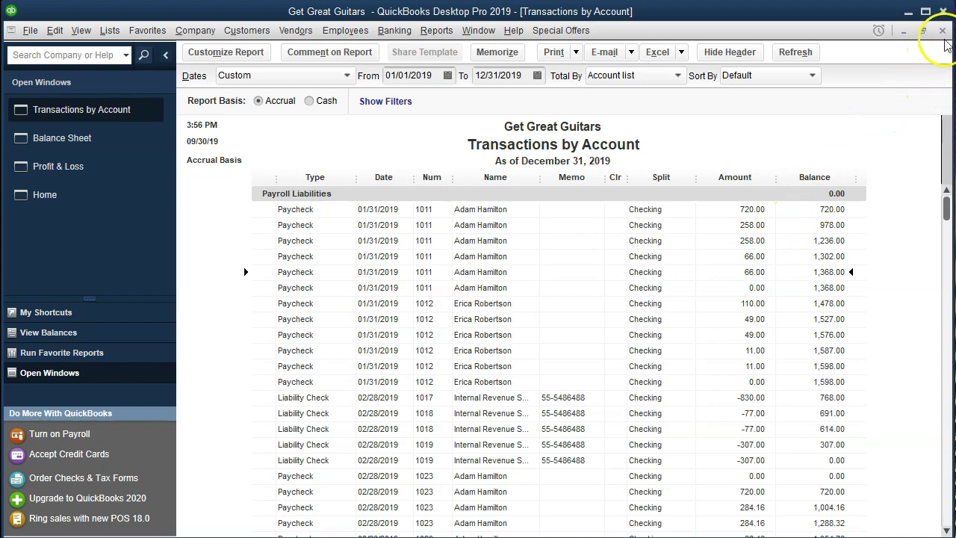
click(944, 32)
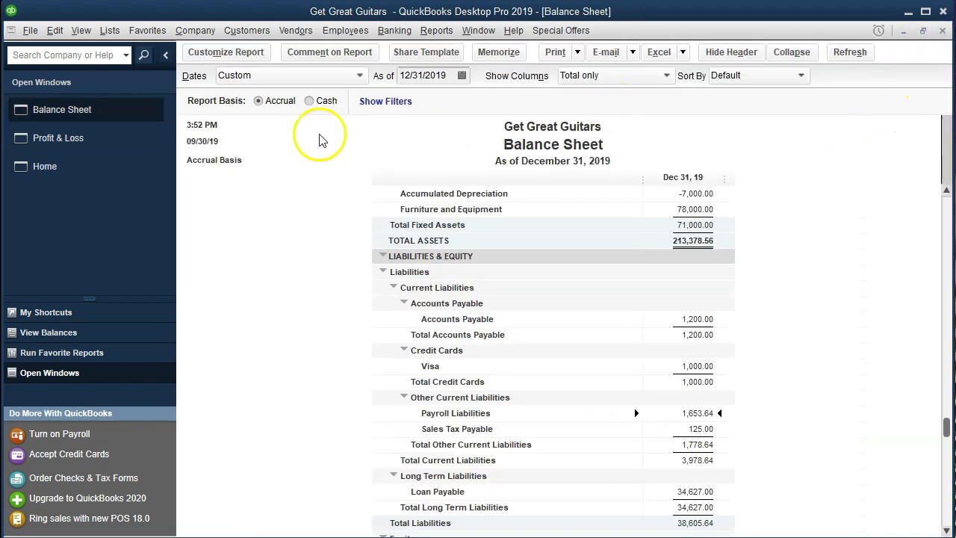
Step: View the Pay Employees payroll information window from the Home page, and close it without creating paychecks
click(109, 178)
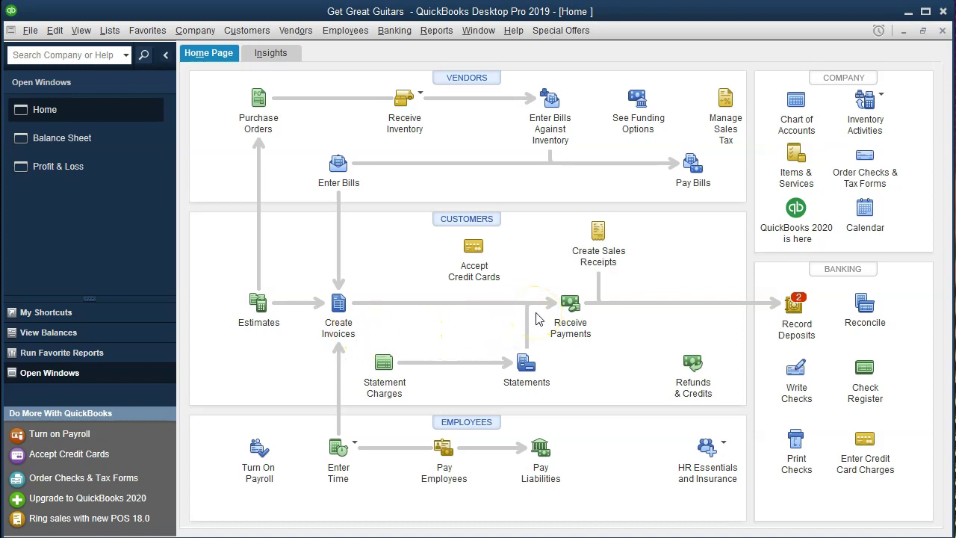
click(449, 470)
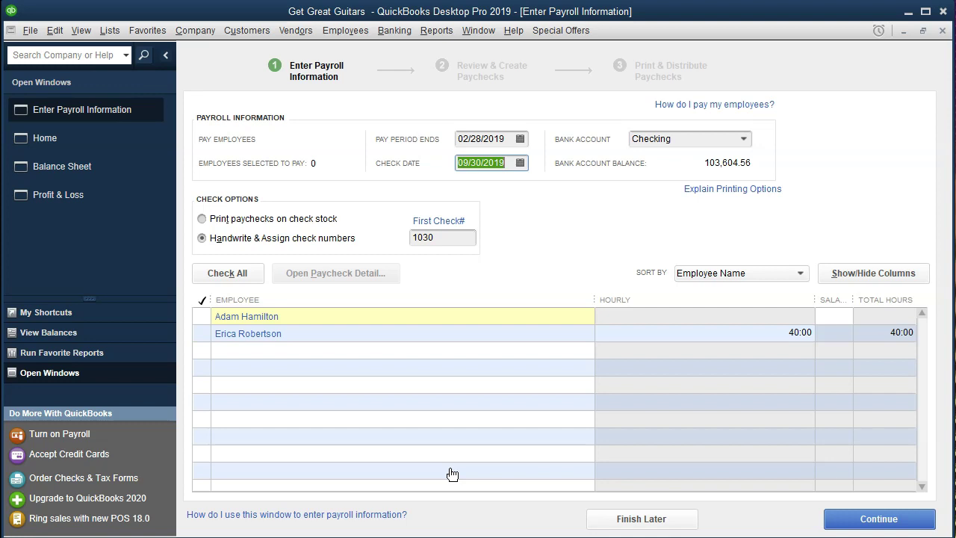
click(943, 32)
click(560, 255)
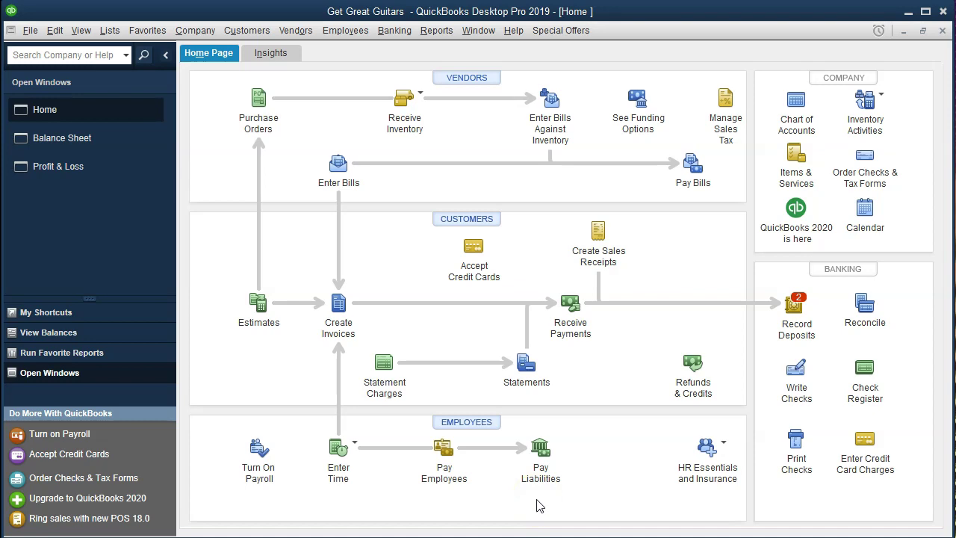
Step: Revisit Payroll Liabilities on the Balance Sheet and Payroll Expenses on the Profit & Loss, and return to the Home page
click(106, 148)
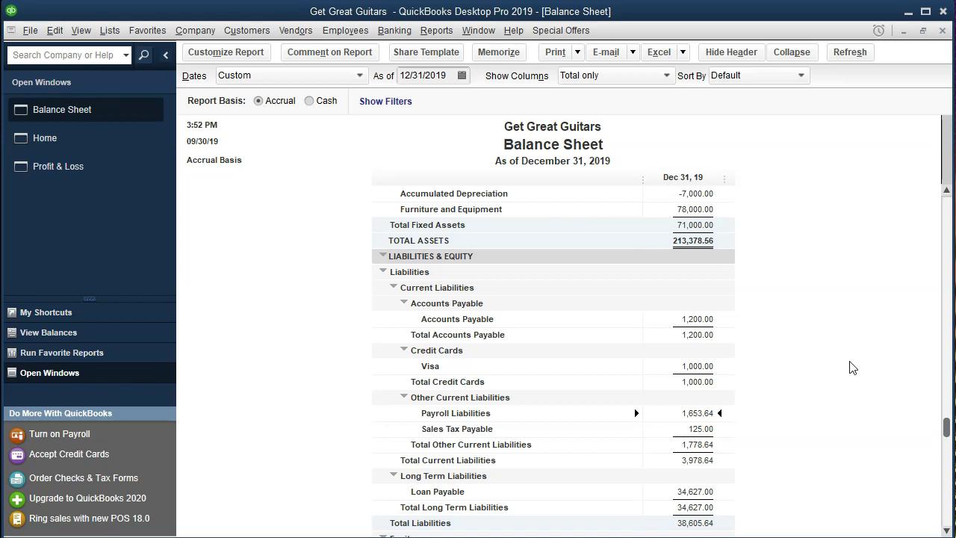
click(104, 177)
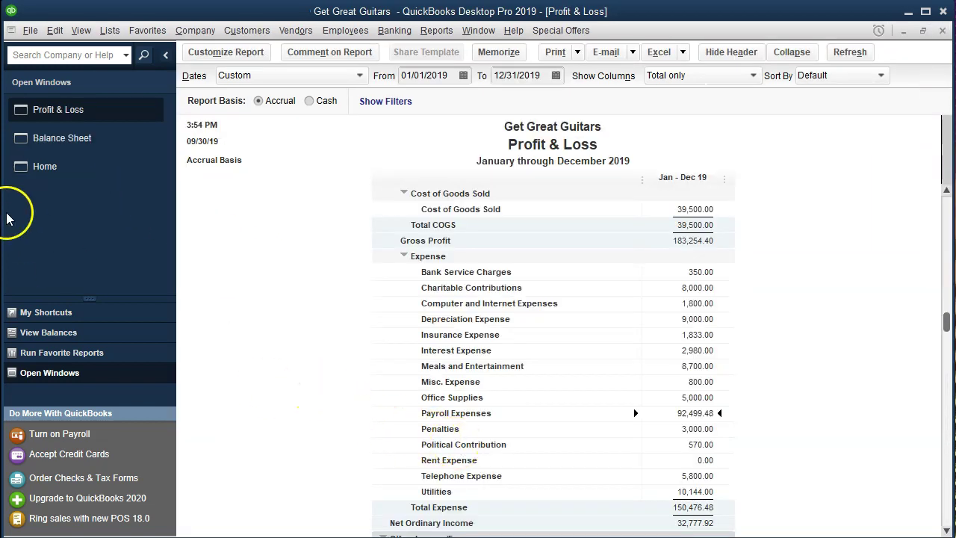
click(25, 172)
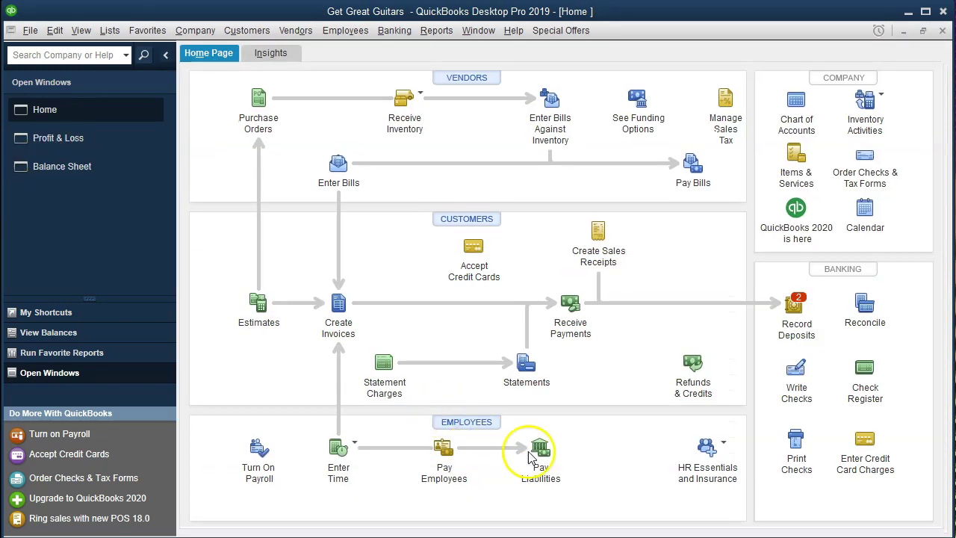